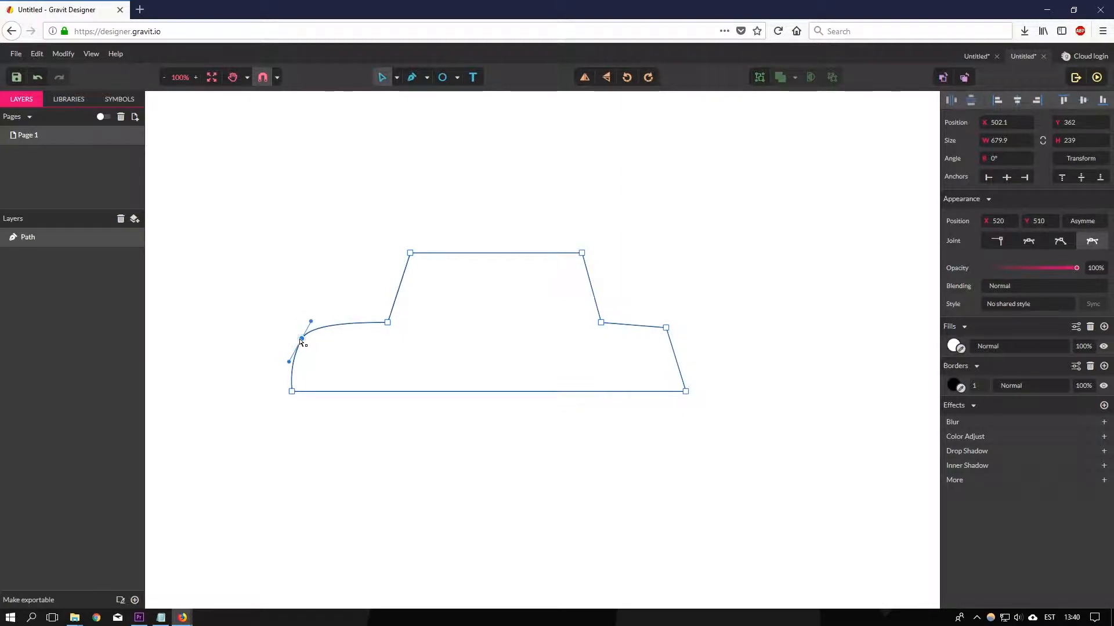
Convert the corner above the car's right end into a smooth curve and shape it into a rounded fender
{"action": "left_click", "coordinate": [667, 328]}
{"action": "double_click", "coordinate": [667, 329]}
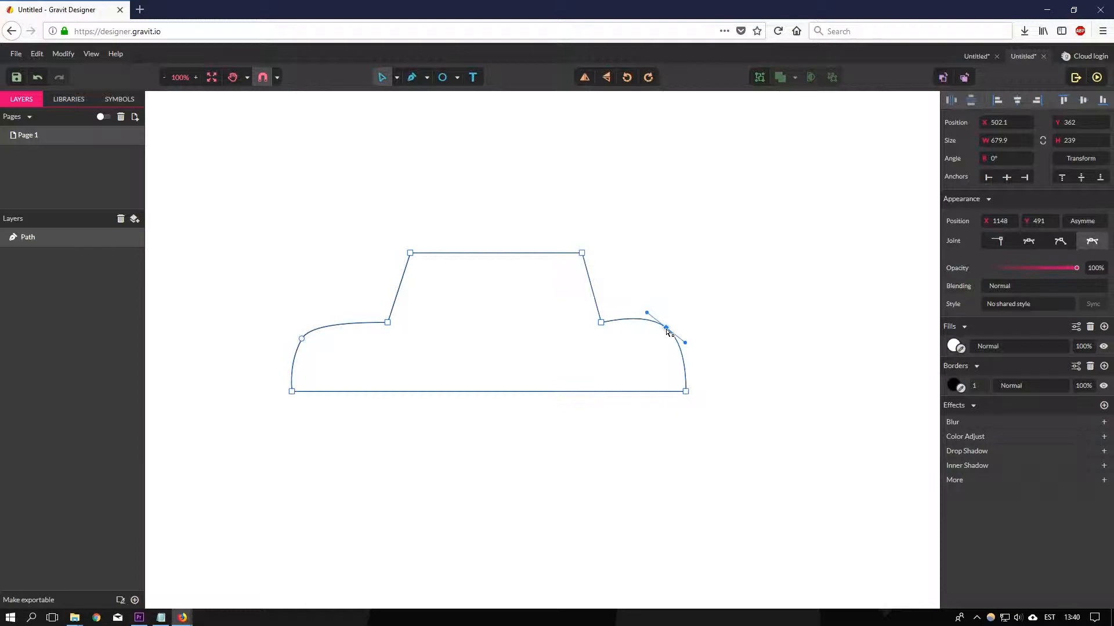
{"action": "left_click_drag", "start_coordinate": [666, 329], "coordinate": [653, 325]}
Turn the roof's right corner into a smooth joint and flatten its curve into a gently rounded edge
{"action": "left_click", "coordinate": [582, 253]}
{"action": "double_click", "coordinate": [581, 253]}
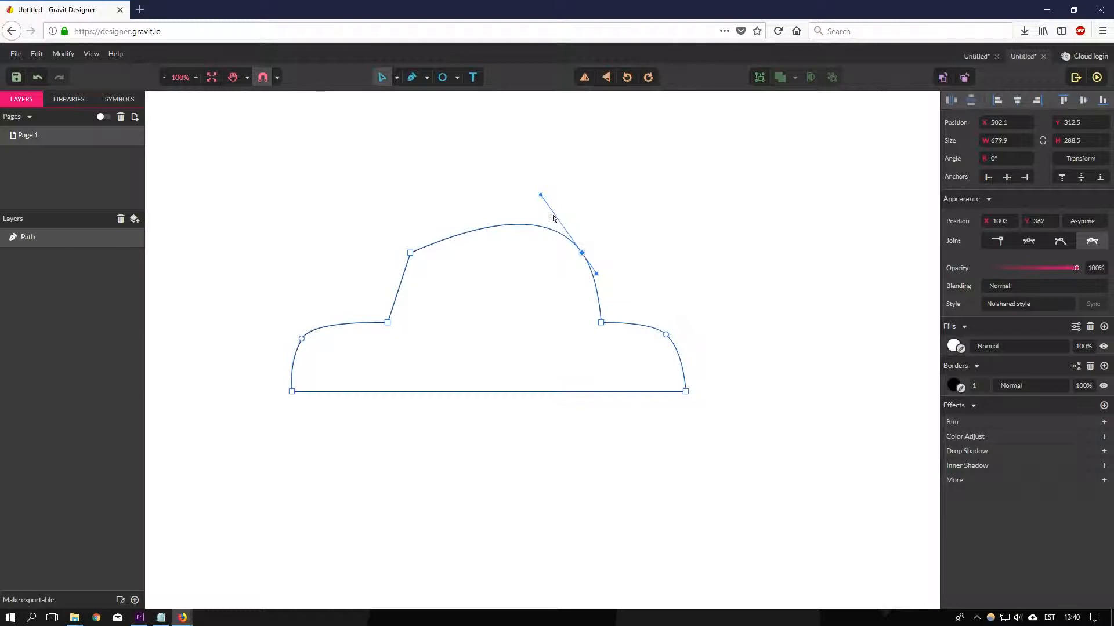
{"action": "left_click_drag", "start_coordinate": [540, 196], "coordinate": [572, 260]}
Turn the roof's left corner into a smooth joint shaped to mirror the right side, then deselect the outline
{"action": "left_click", "coordinate": [411, 254]}
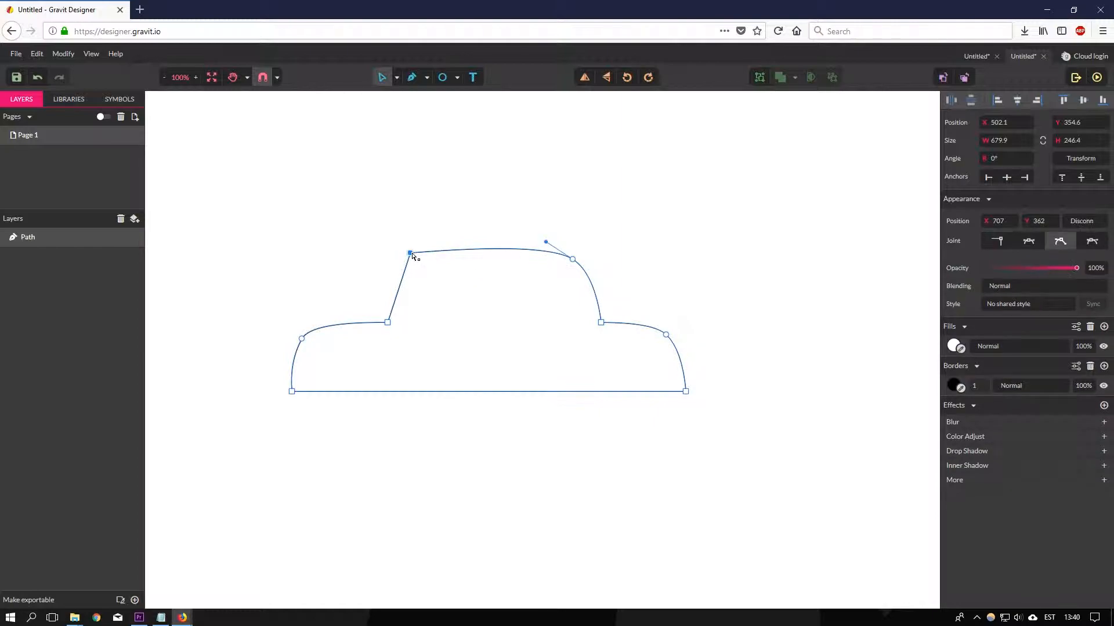
{"action": "double_click", "coordinate": [410, 254]}
{"action": "left_click_drag", "start_coordinate": [452, 203], "coordinate": [433, 250]}
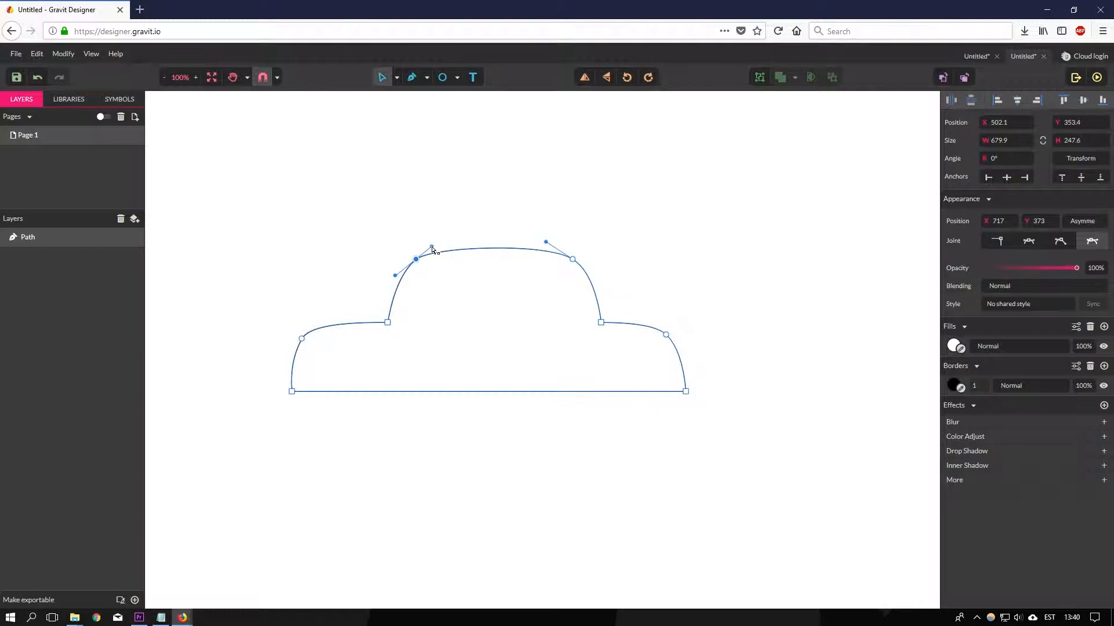
{"action": "left_click", "coordinate": [676, 249]}
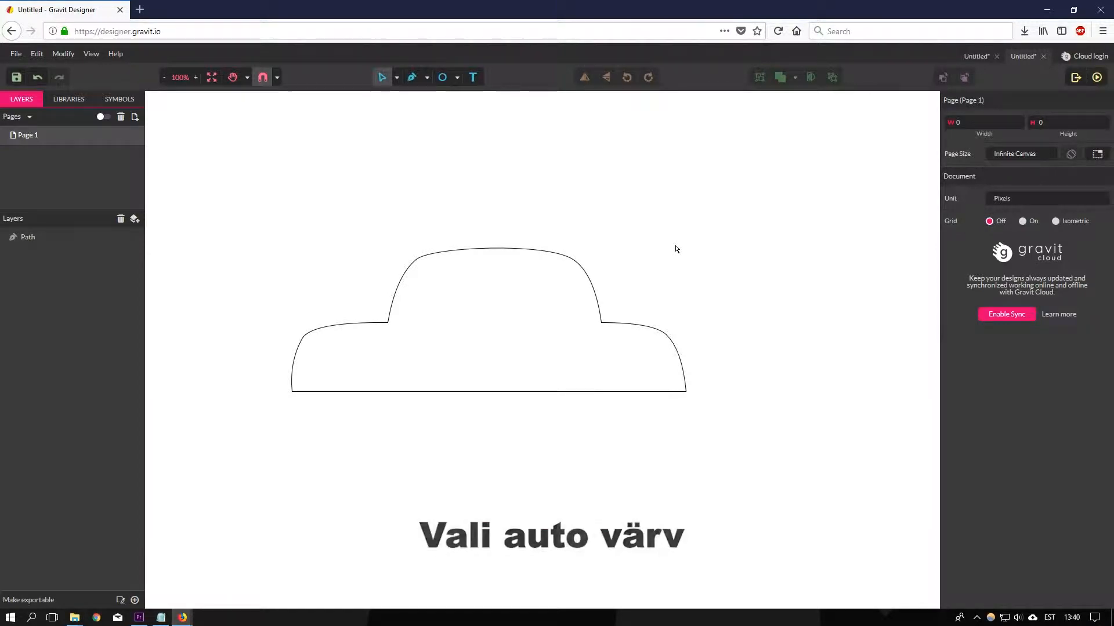
Fill the car body shape with the blue colour #4A86E8
{"action": "left_click", "coordinate": [398, 79]}
{"action": "left_click", "coordinate": [418, 95]}
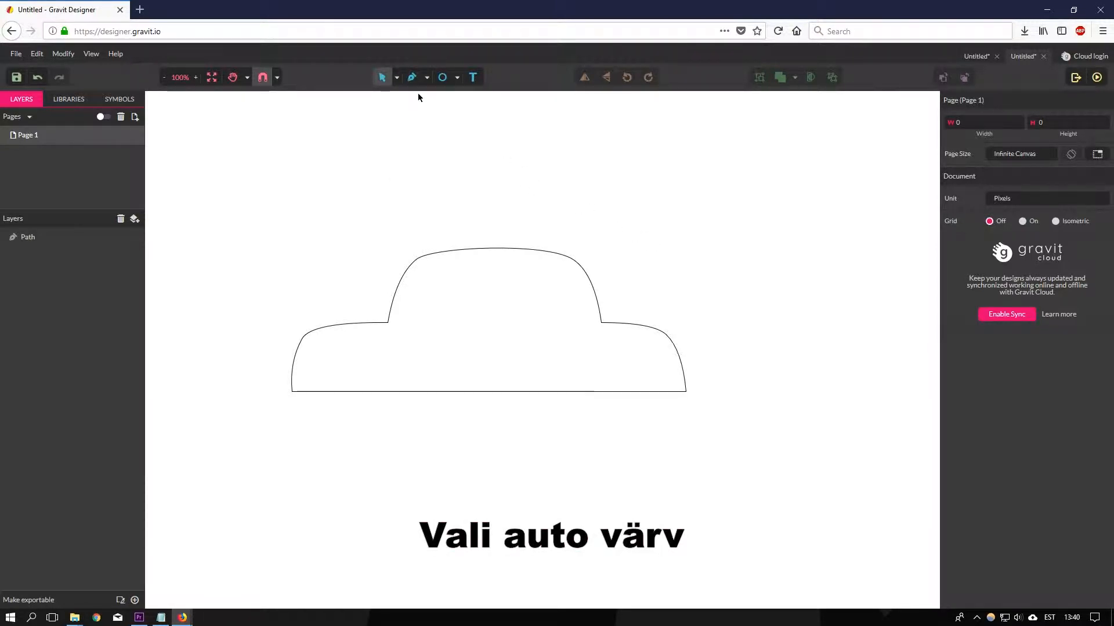
{"action": "left_click", "coordinate": [607, 335]}
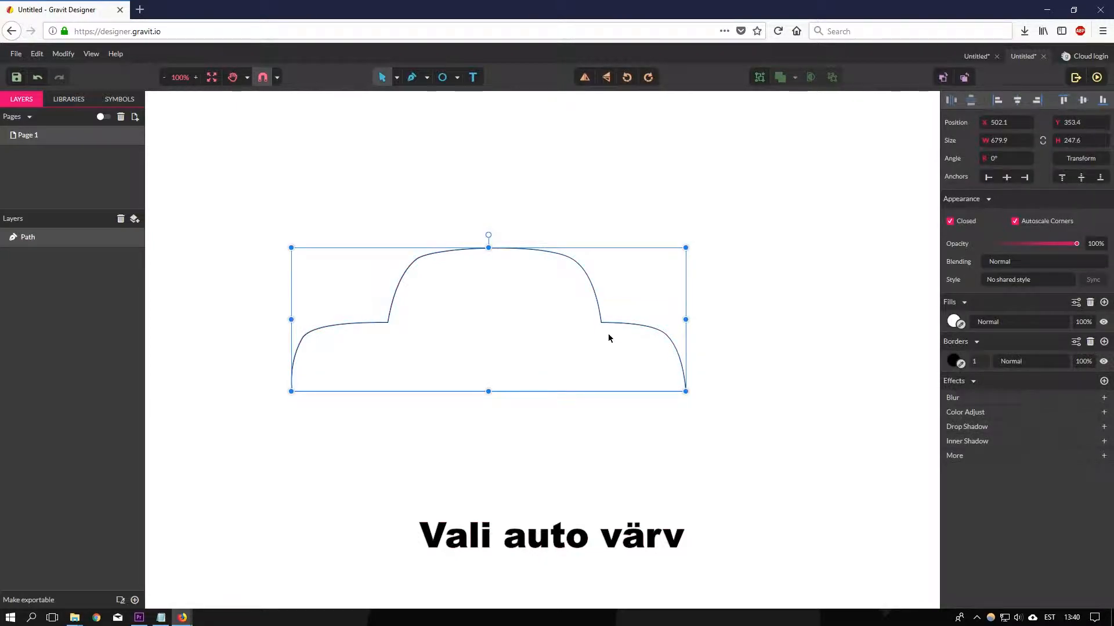
{"action": "left_click", "coordinate": [951, 322]}
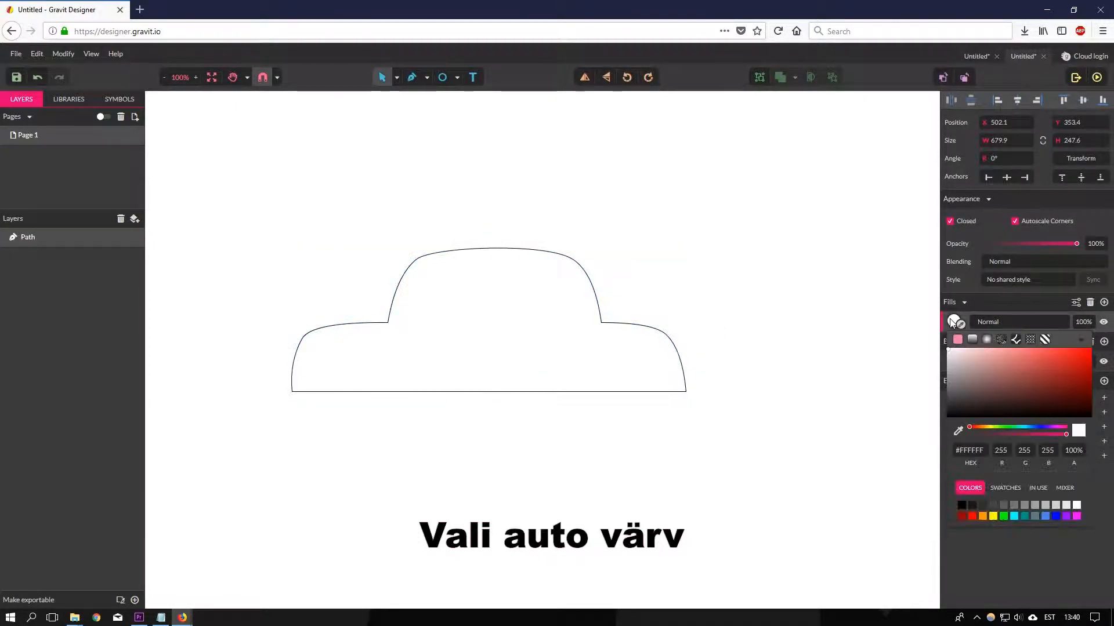
{"action": "left_click", "coordinate": [1046, 517]}
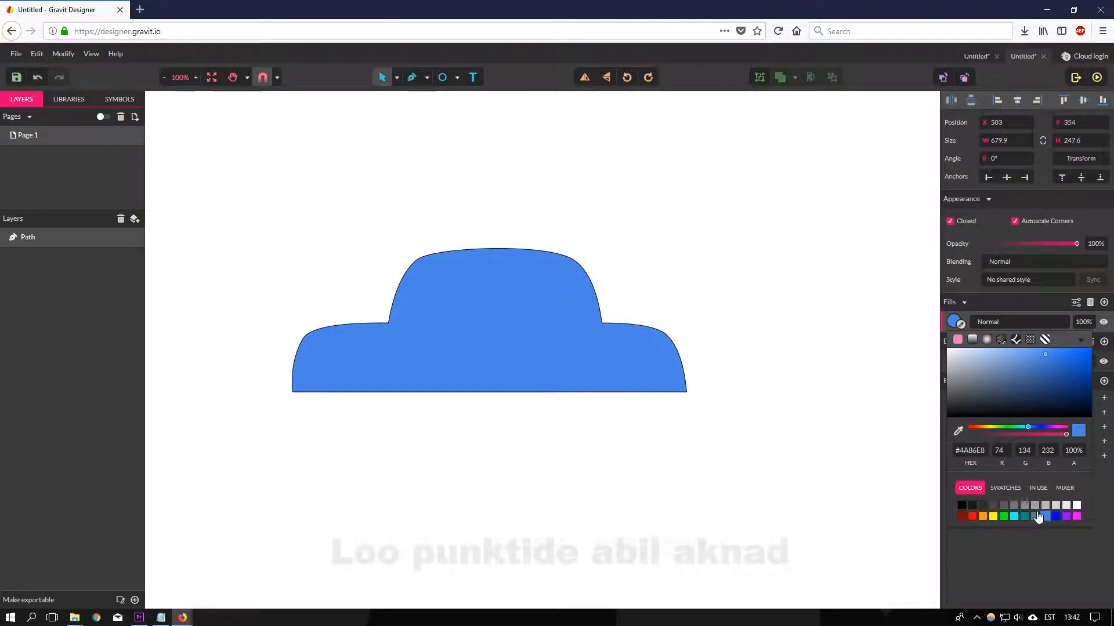
Draw a closed four-sided window with the Pen tool in the cabin's left half, about 134 by 106 px
{"action": "left_click", "coordinate": [427, 77]}
{"action": "left_click", "coordinate": [440, 95]}
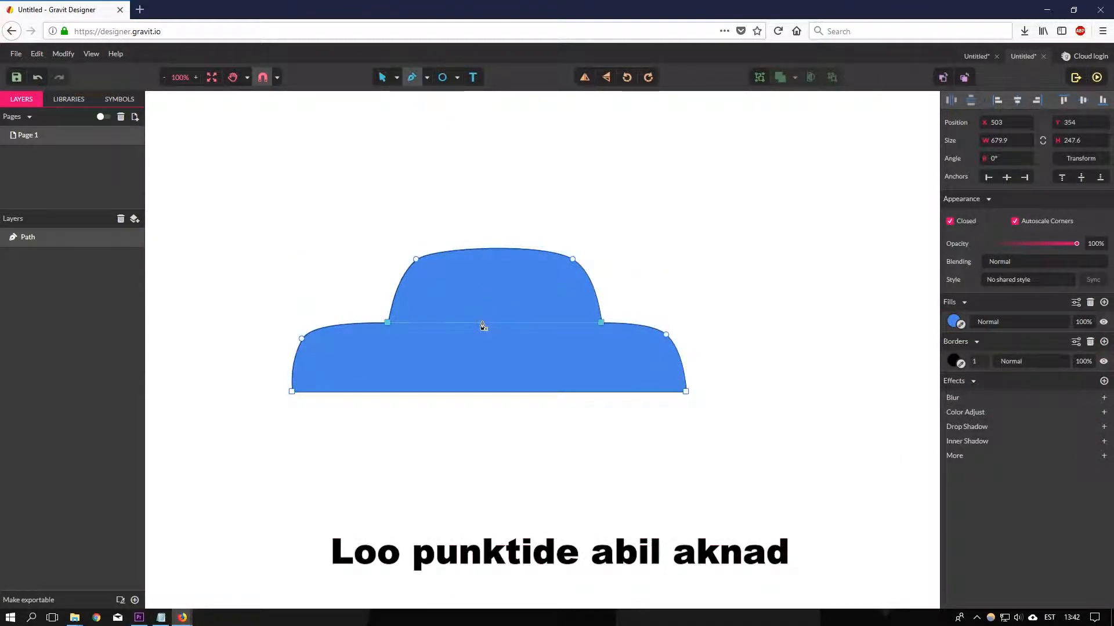
{"action": "left_click", "coordinate": [482, 322]}
{"action": "left_click", "coordinate": [482, 262]}
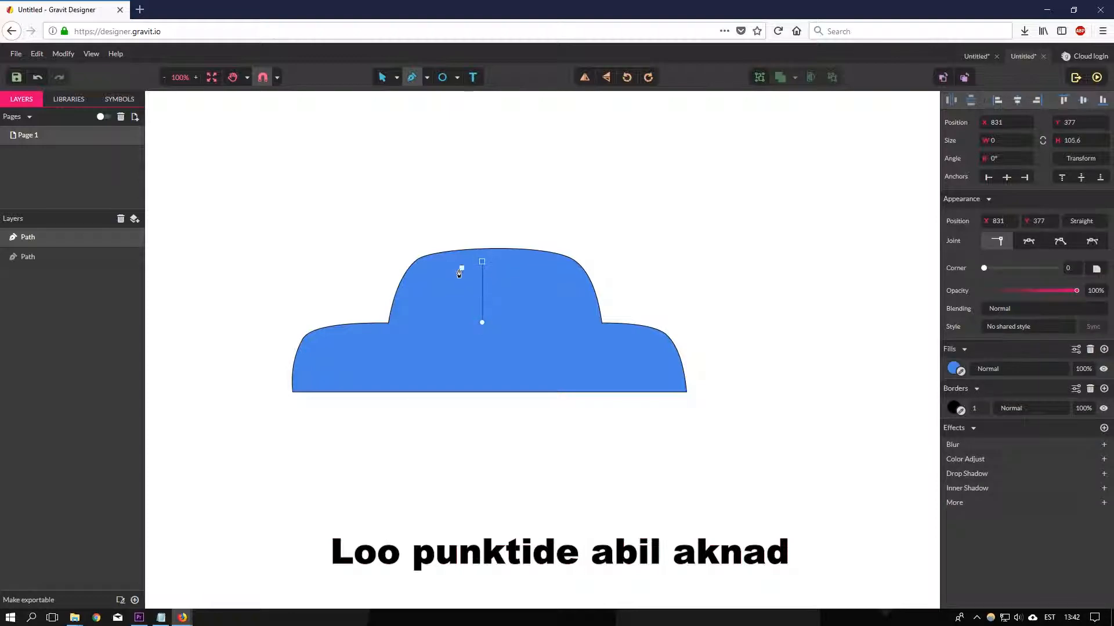
{"action": "left_click", "coordinate": [422, 271]}
{"action": "left_click", "coordinate": [404, 322]}
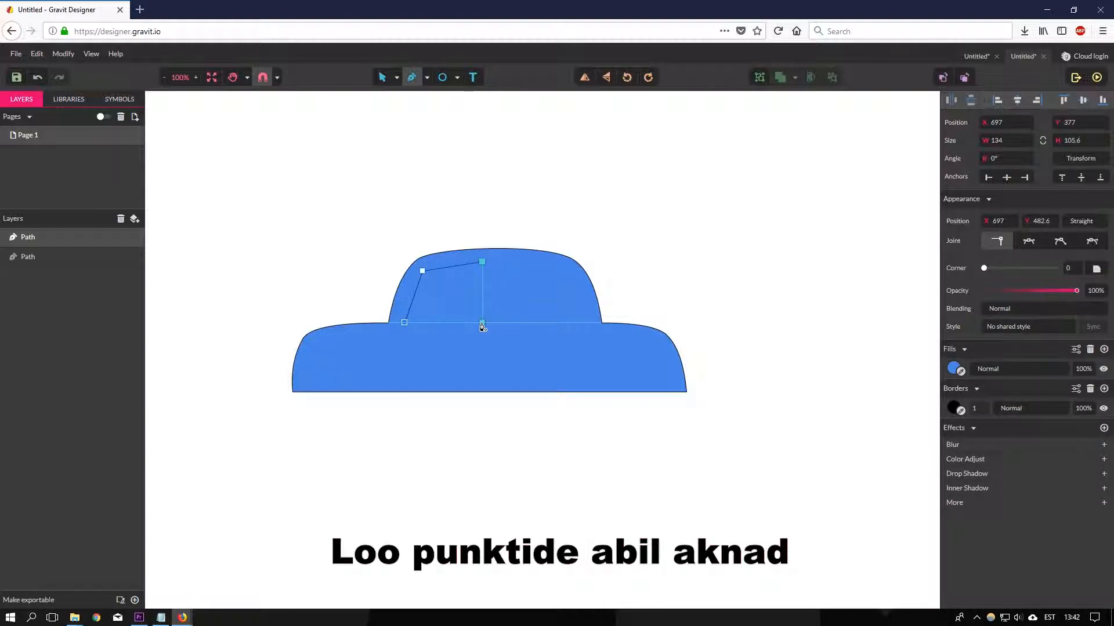
{"action": "left_click", "coordinate": [482, 322]}
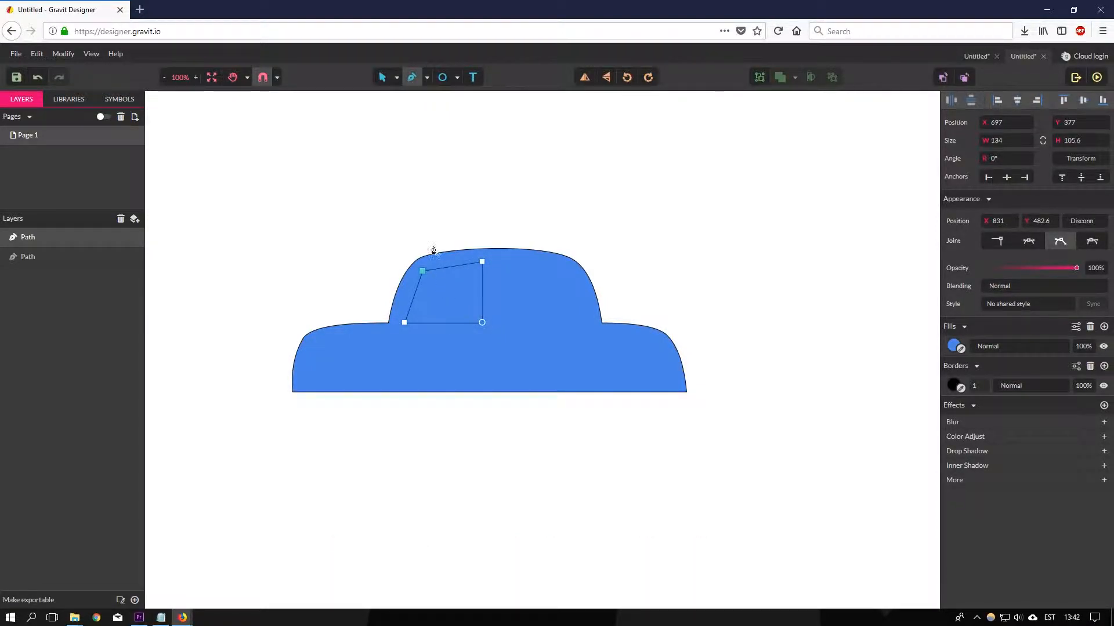
Round the left window's upper outer corner into a smooth curve that follows the roofline
{"action": "left_click", "coordinate": [397, 78]}
{"action": "left_click", "coordinate": [427, 116]}
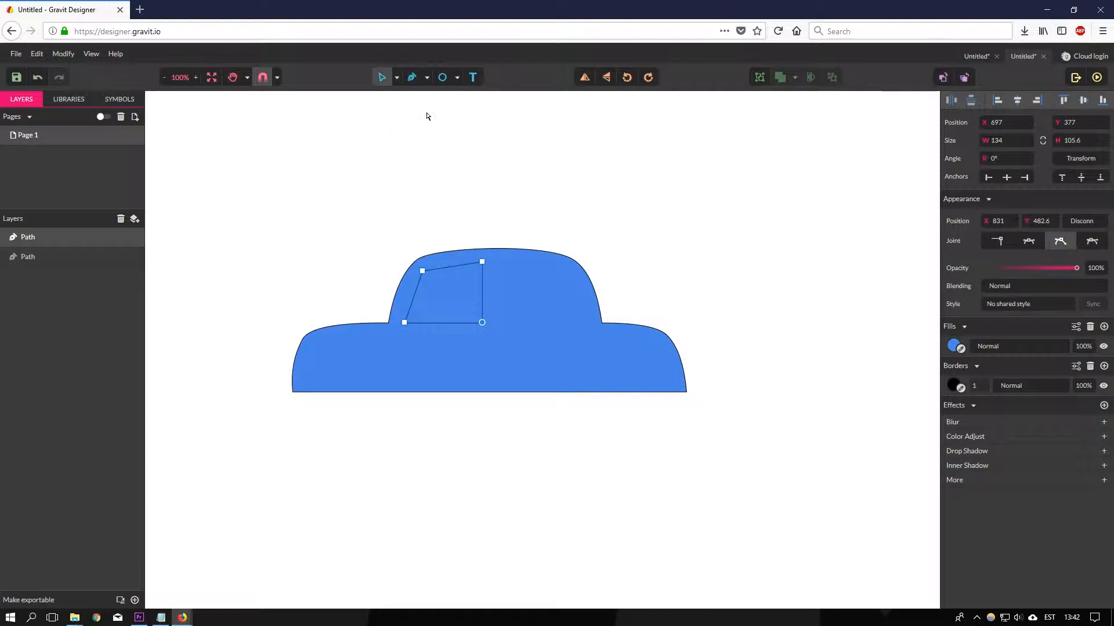
{"action": "left_click", "coordinate": [422, 270]}
{"action": "double_click", "coordinate": [422, 271]}
{"action": "left_click_drag", "start_coordinate": [422, 271], "coordinate": [425, 278]}
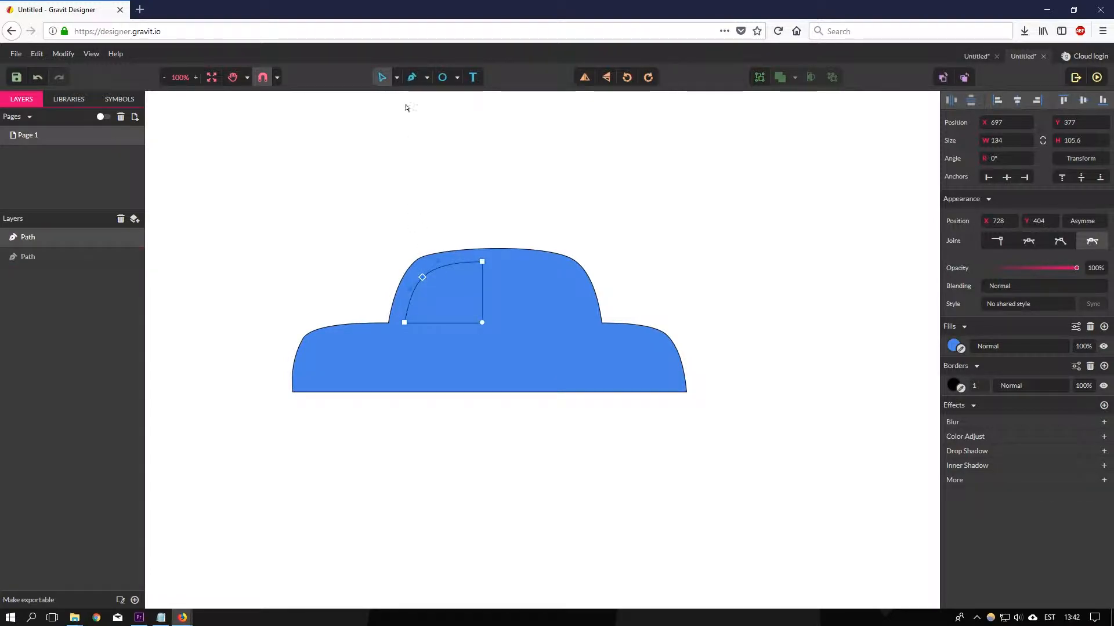
Clone the left window, flip the copy horizontally and place it level with the original in the cabin's right half
{"action": "left_click", "coordinate": [397, 77]}
{"action": "left_click", "coordinate": [405, 95]}
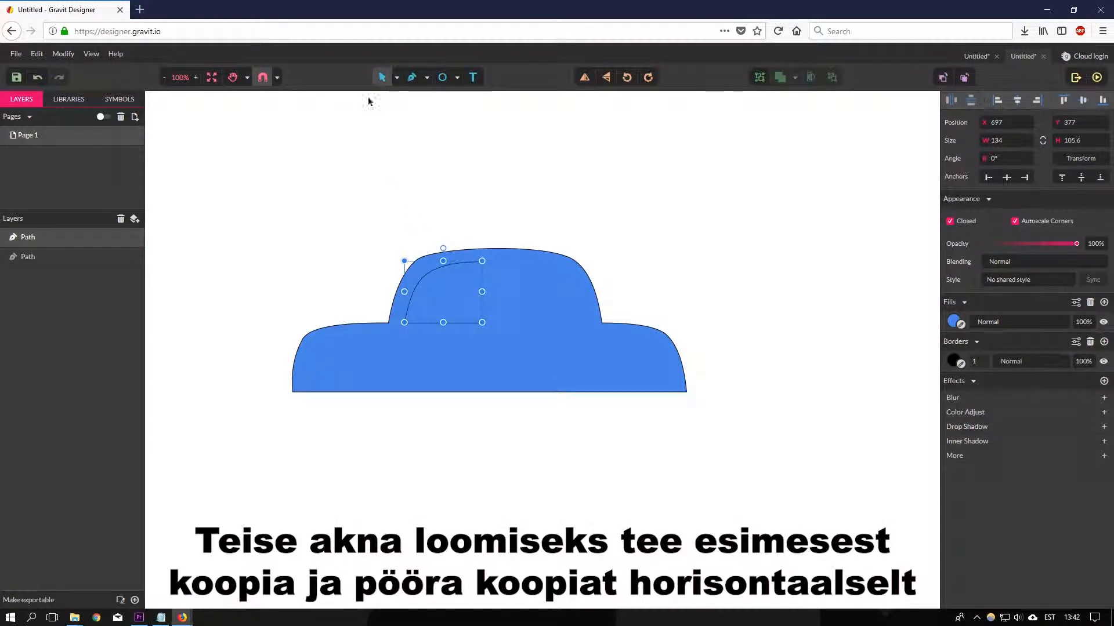
{"action": "left_click", "coordinate": [37, 53]}
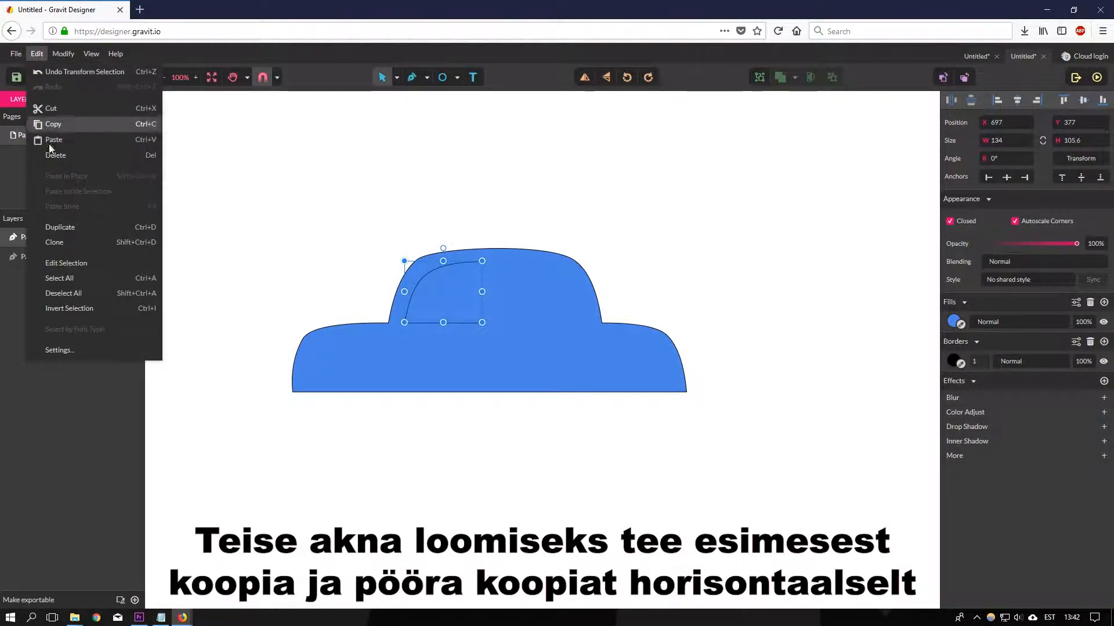
{"action": "left_click", "coordinate": [58, 240]}
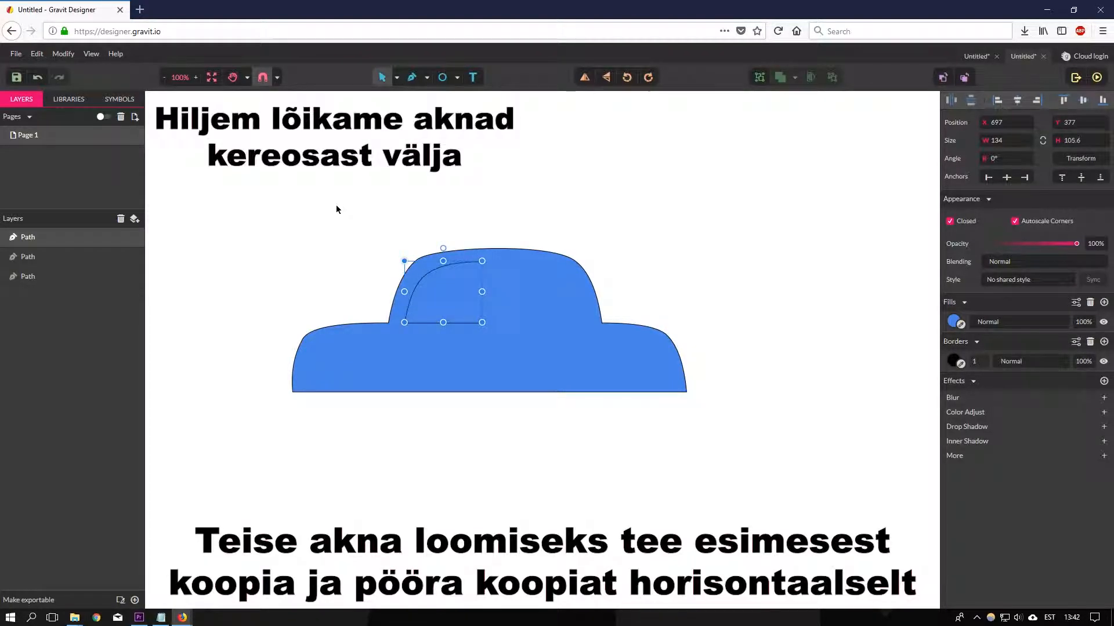
{"action": "left_click", "coordinate": [590, 75]}
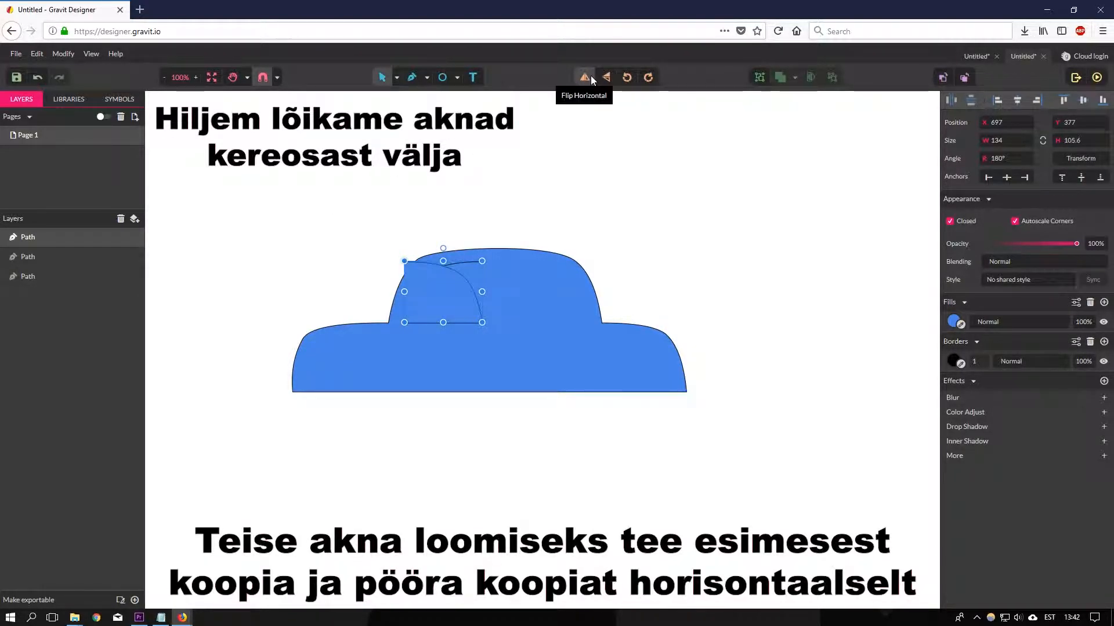
{"action": "left_click_drag", "start_coordinate": [432, 269], "coordinate": [524, 272]}
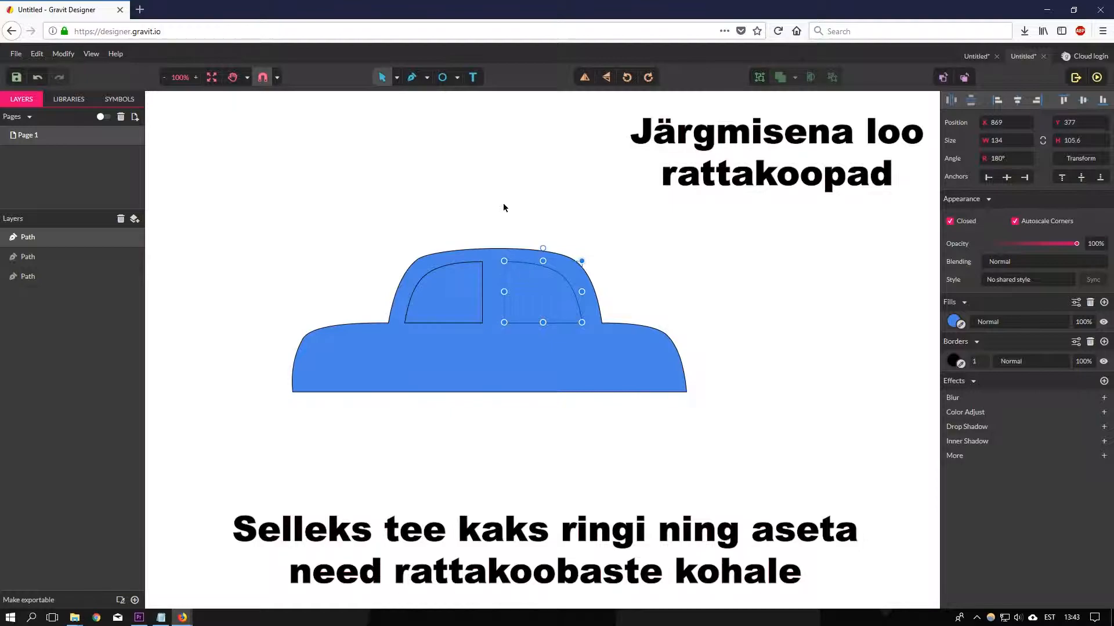
Draw a circle about 148 px across and place it over the body's lower edge on the left as a wheel arch
{"action": "left_click", "coordinate": [457, 77]}
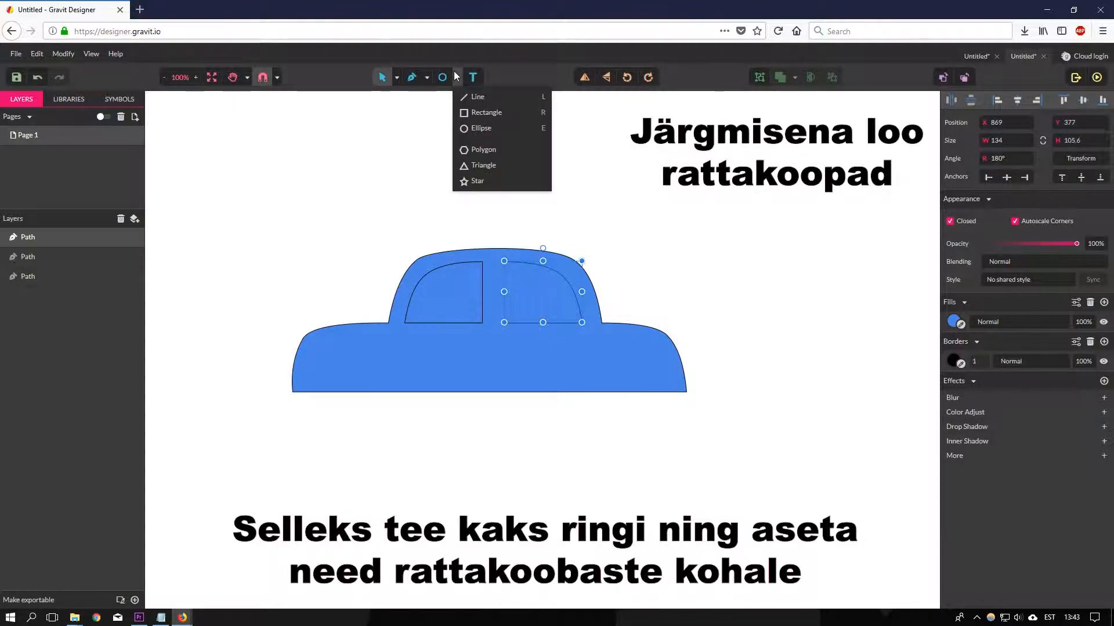
{"action": "left_click", "coordinate": [489, 126]}
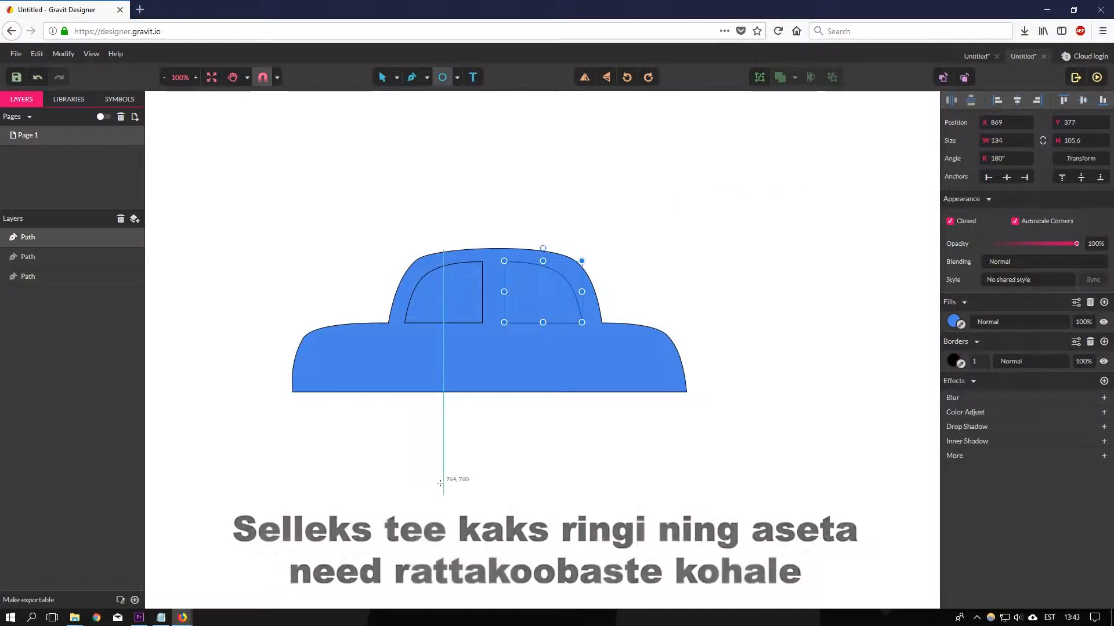
{"action": "left_click_drag", "start_coordinate": [443, 483], "coordinate": [364, 401]}
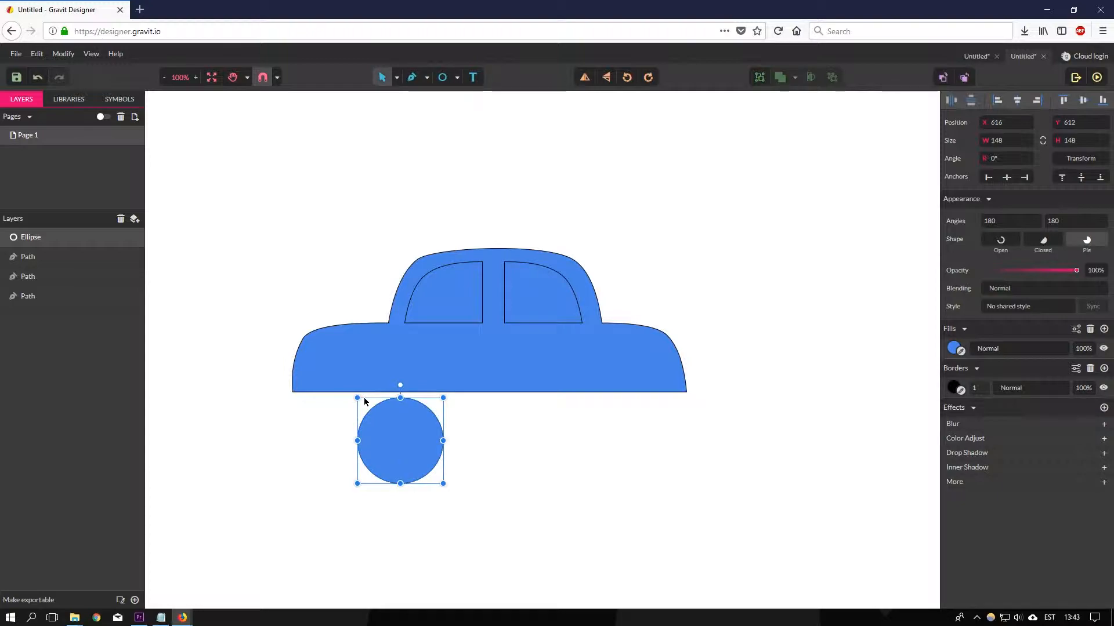
{"action": "left_click_drag", "start_coordinate": [420, 461], "coordinate": [404, 429]}
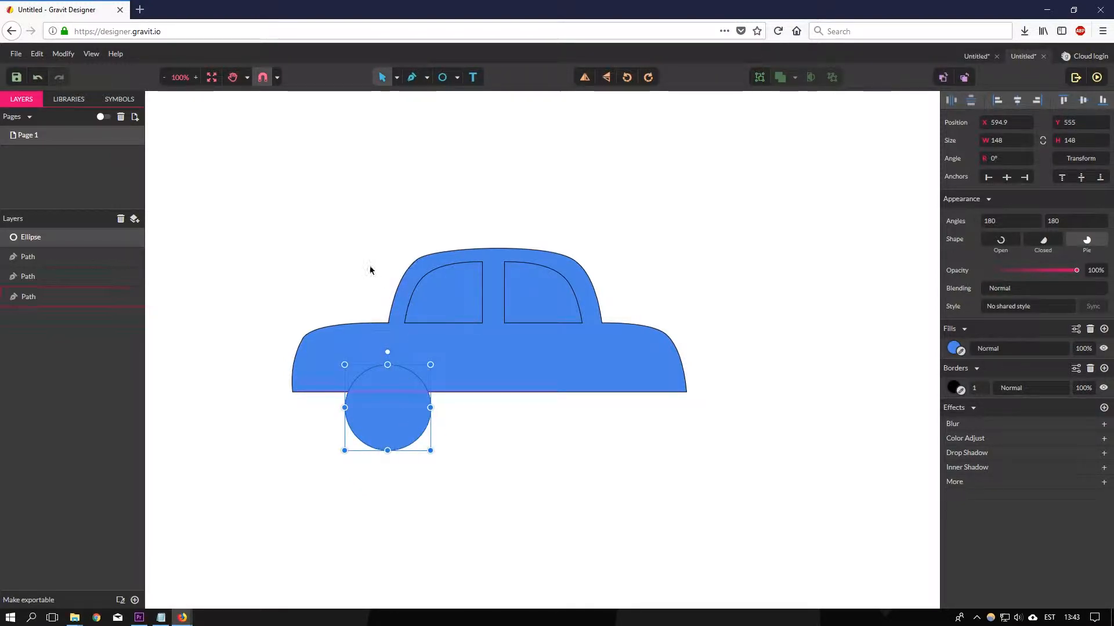
Clone the wheel-arch circle onto the right part of the body's lower edge and shift the left circle slightly right
{"action": "left_click", "coordinate": [38, 55]}
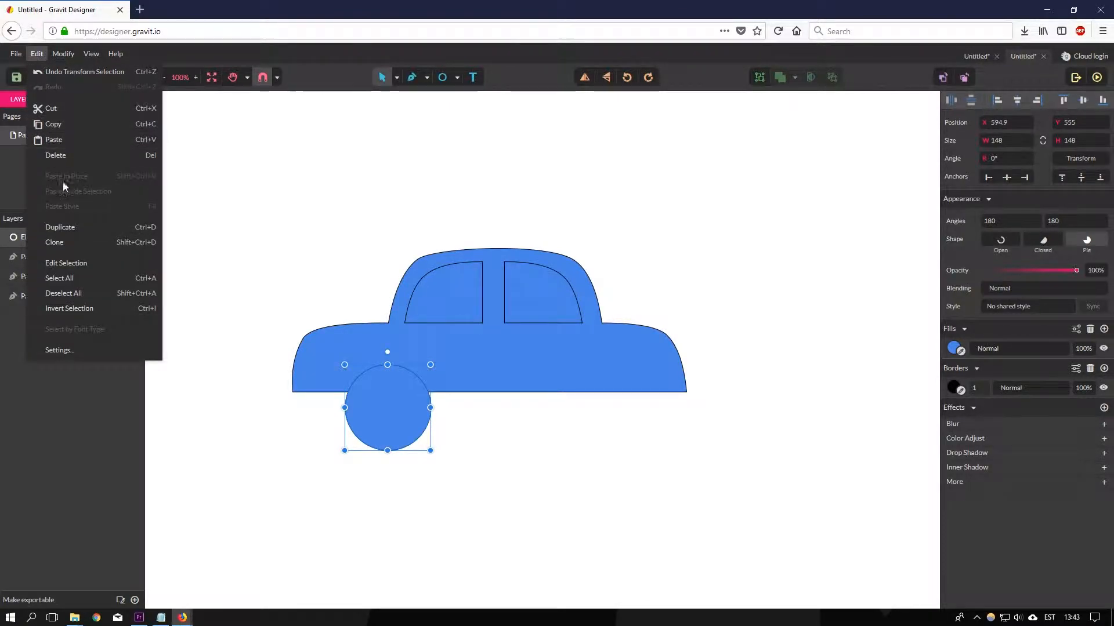
{"action": "left_click", "coordinate": [80, 240]}
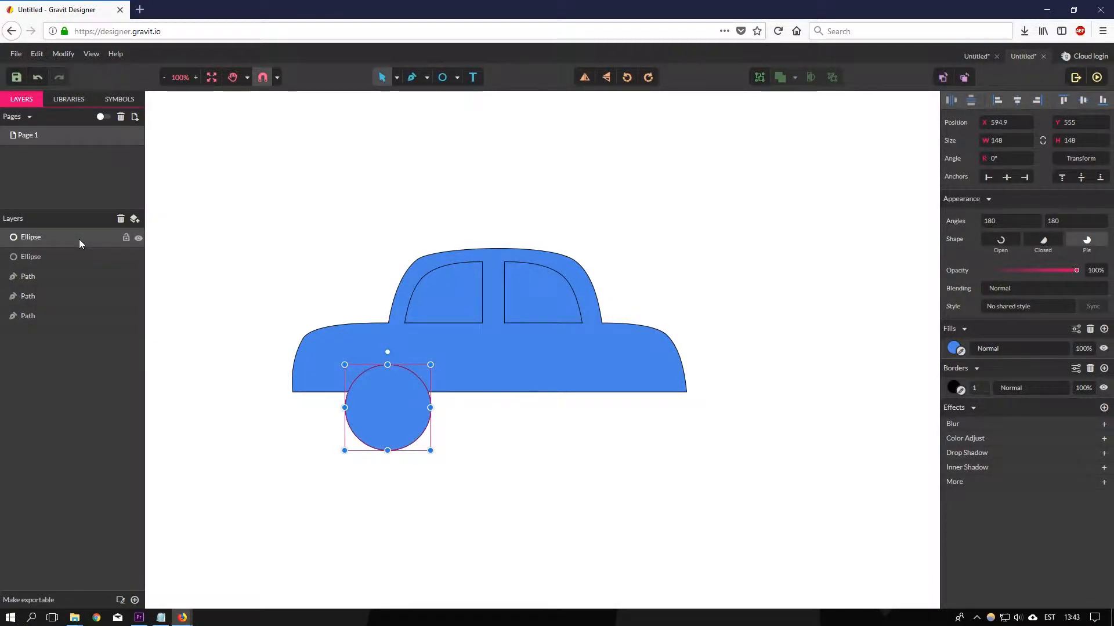
{"action": "left_click_drag", "start_coordinate": [417, 411], "coordinate": [595, 426]}
{"action": "left_click_drag", "start_coordinate": [396, 413], "coordinate": [403, 418]}
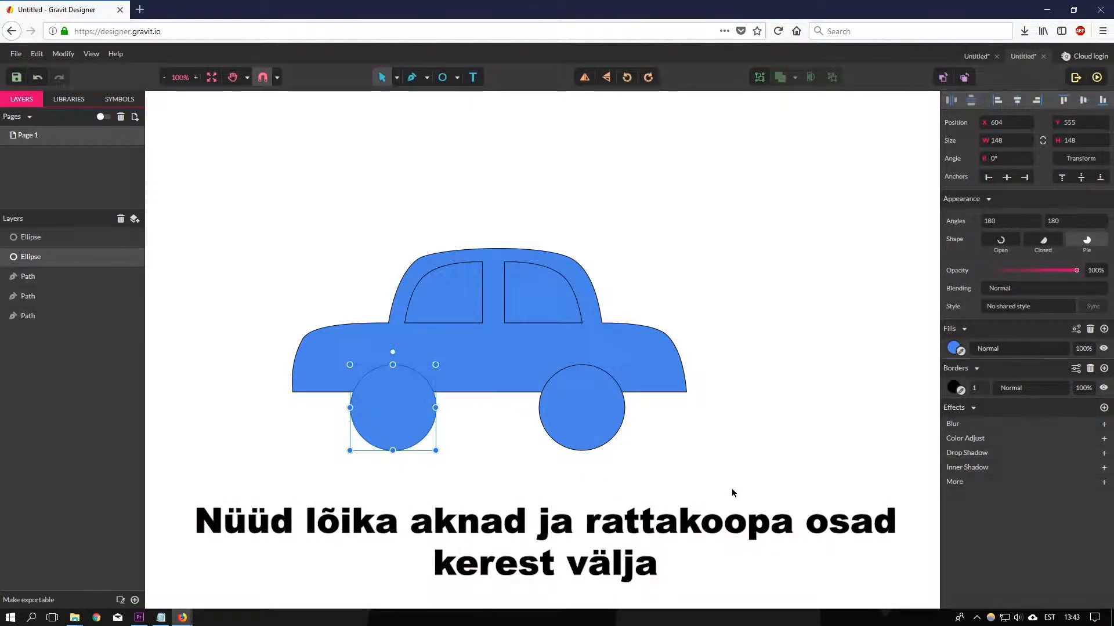
Subtract both windows and both wheel-arch circles from the car body
{"action": "left_click_drag", "start_coordinate": [732, 490], "coordinate": [228, 161]}
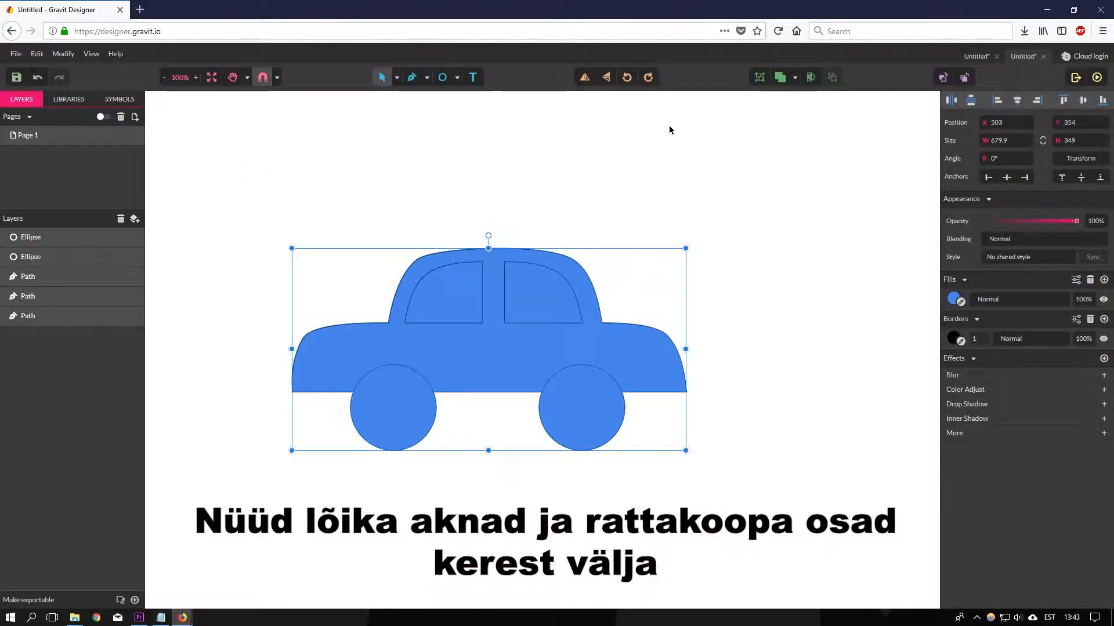
{"action": "left_click", "coordinate": [796, 78]}
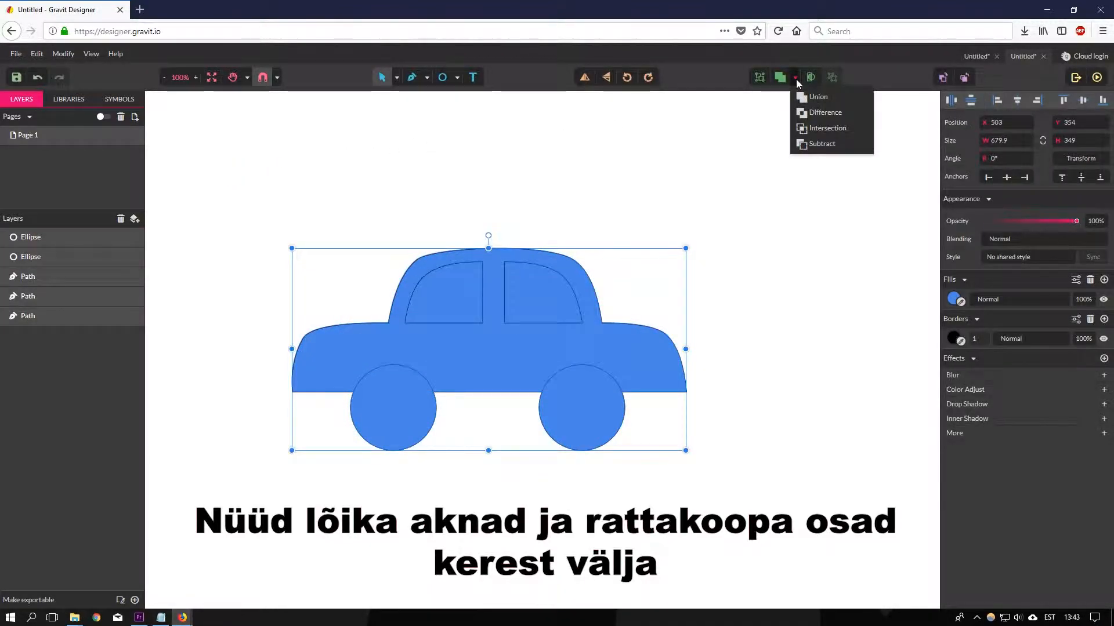
{"action": "left_click", "coordinate": [824, 144]}
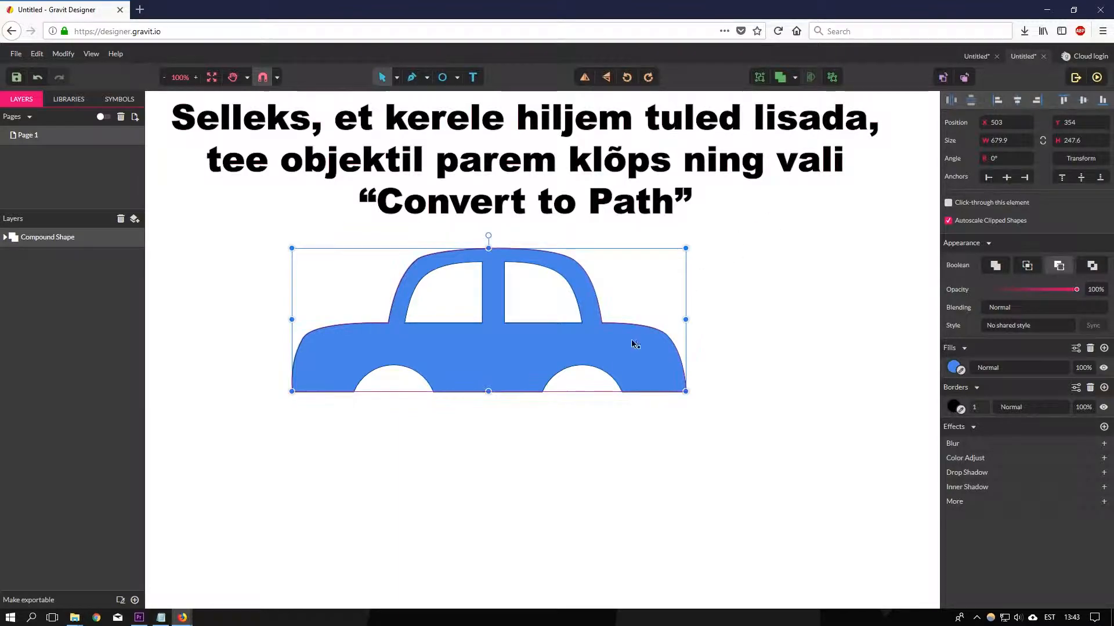
Convert the cut-out car body from a compound shape to a path and deselect it
{"action": "right_click", "coordinate": [589, 342]}
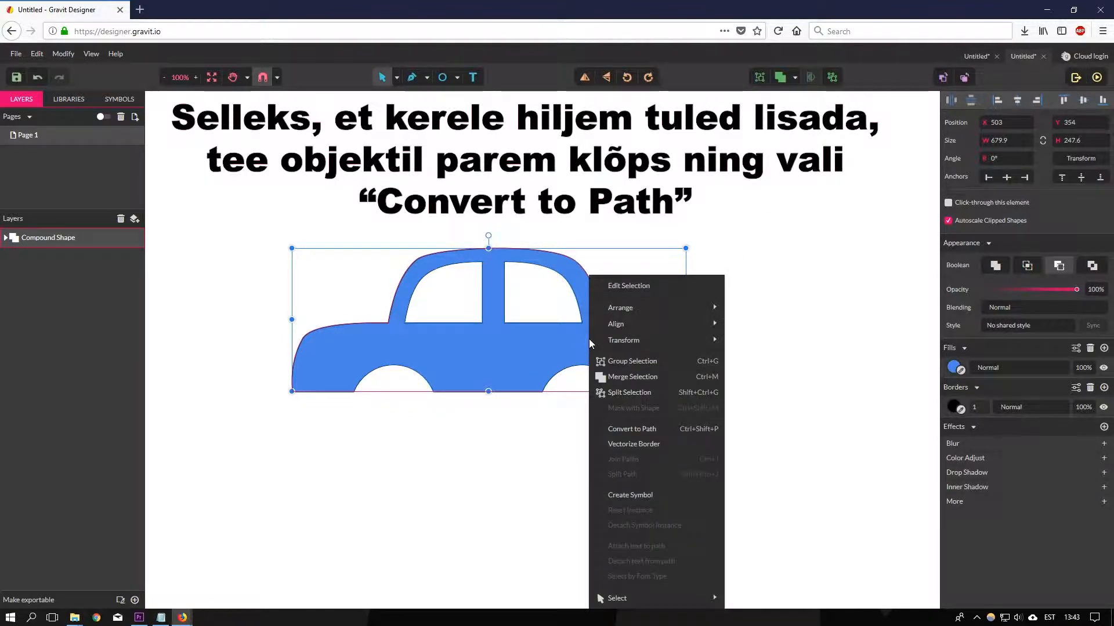
{"action": "left_click", "coordinate": [659, 430]}
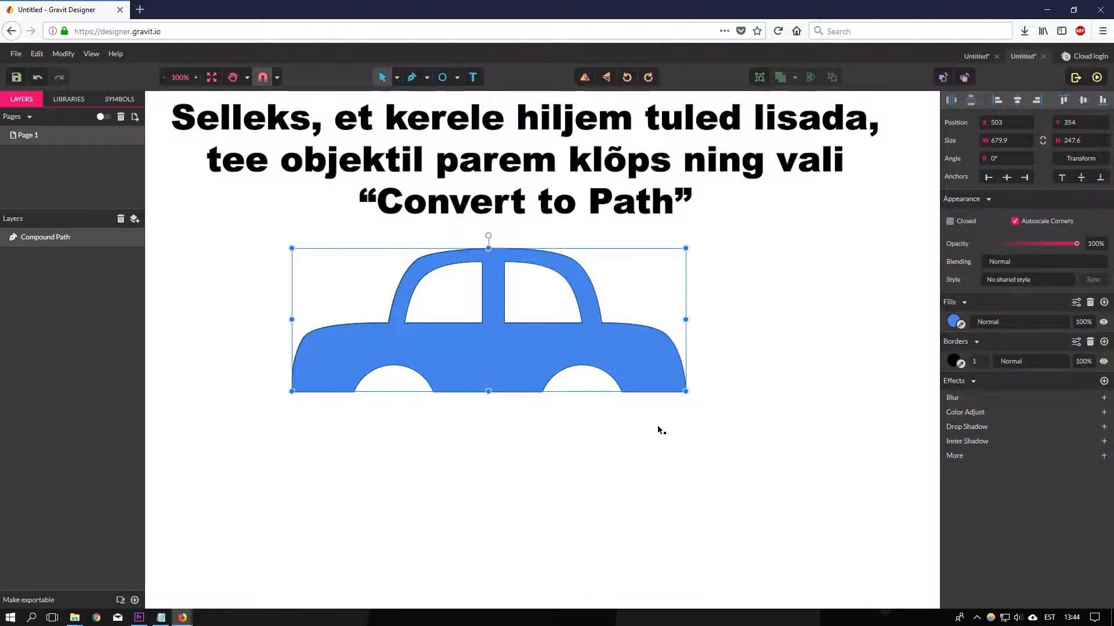
{"action": "left_click", "coordinate": [737, 437]}
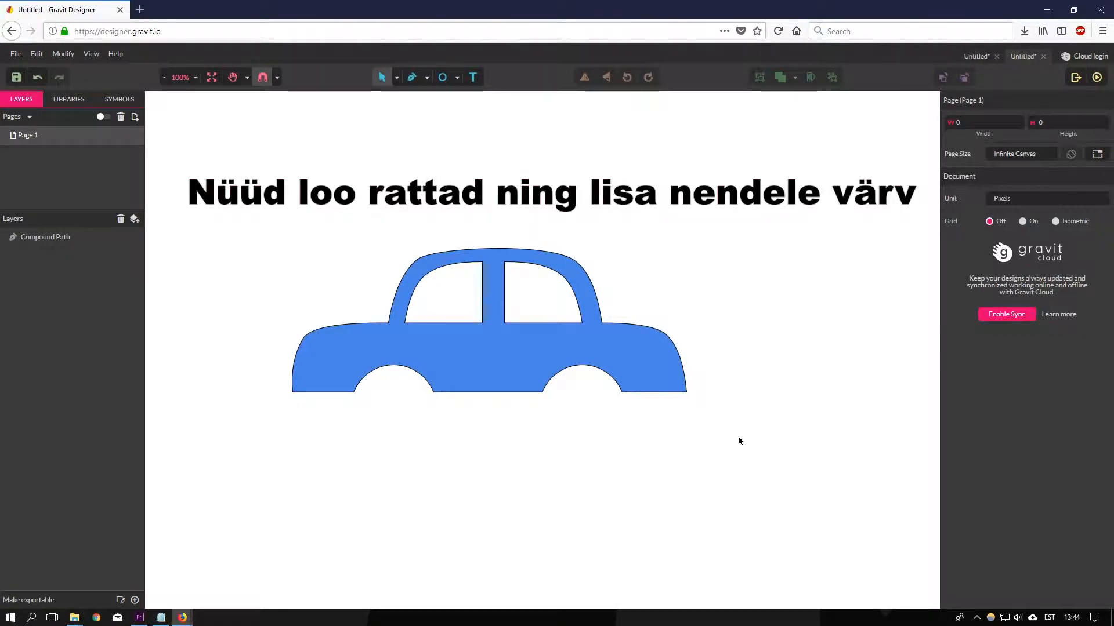
Add a black circular wheel about 129 px across inside the left wheel arch
{"action": "left_click", "coordinate": [457, 77]}
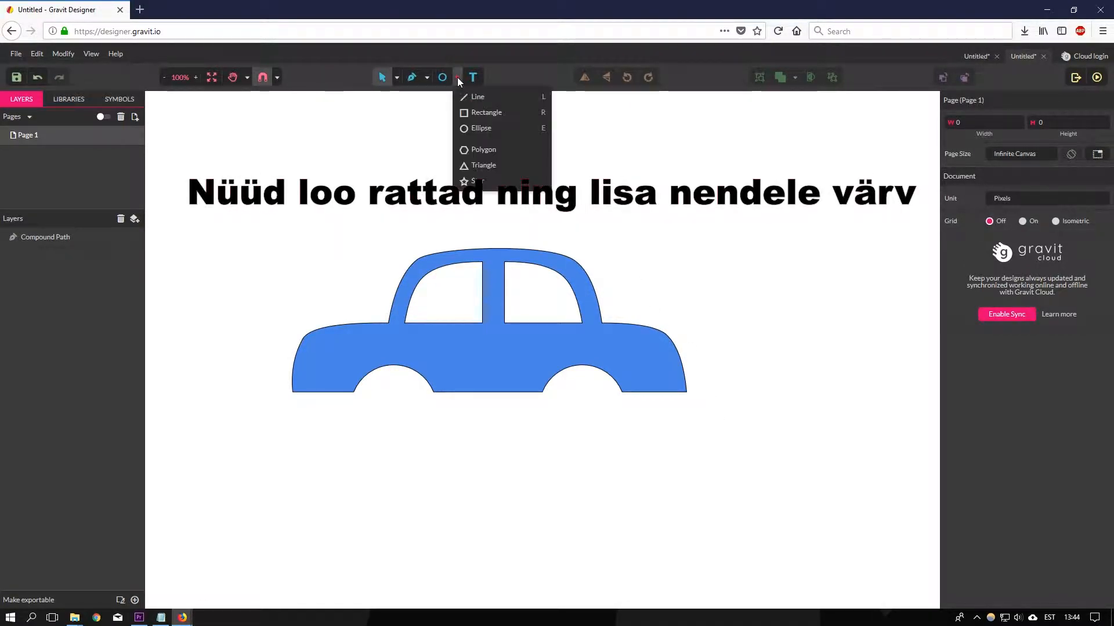
{"action": "left_click", "coordinate": [481, 128]}
{"action": "left_click_drag", "start_coordinate": [433, 473], "coordinate": [372, 399]}
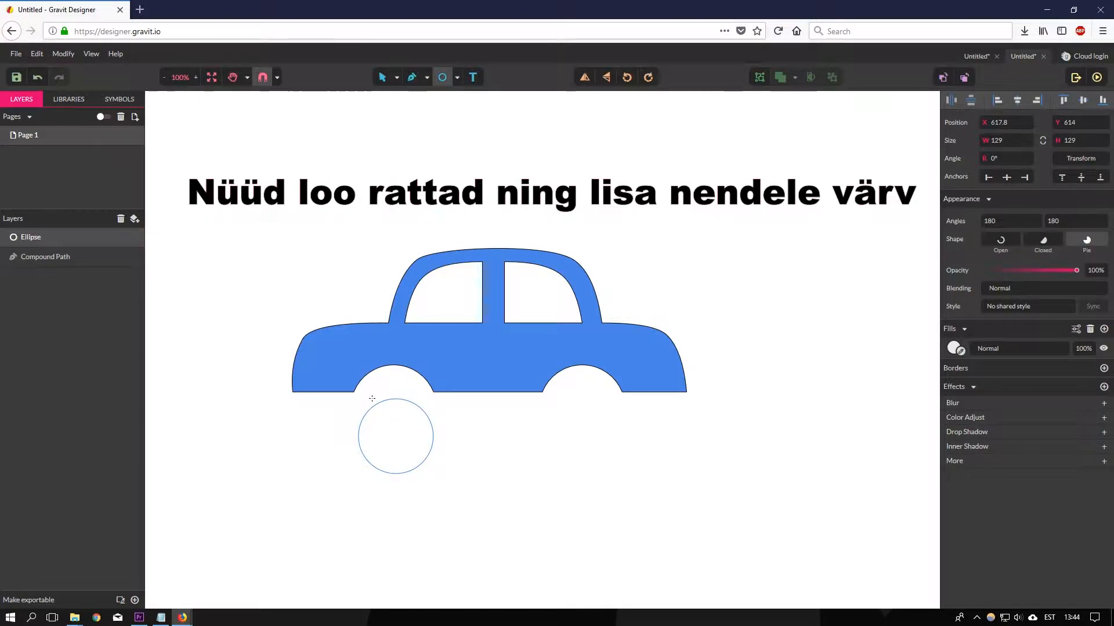
{"action": "left_click_drag", "start_coordinate": [398, 437], "coordinate": [394, 414]}
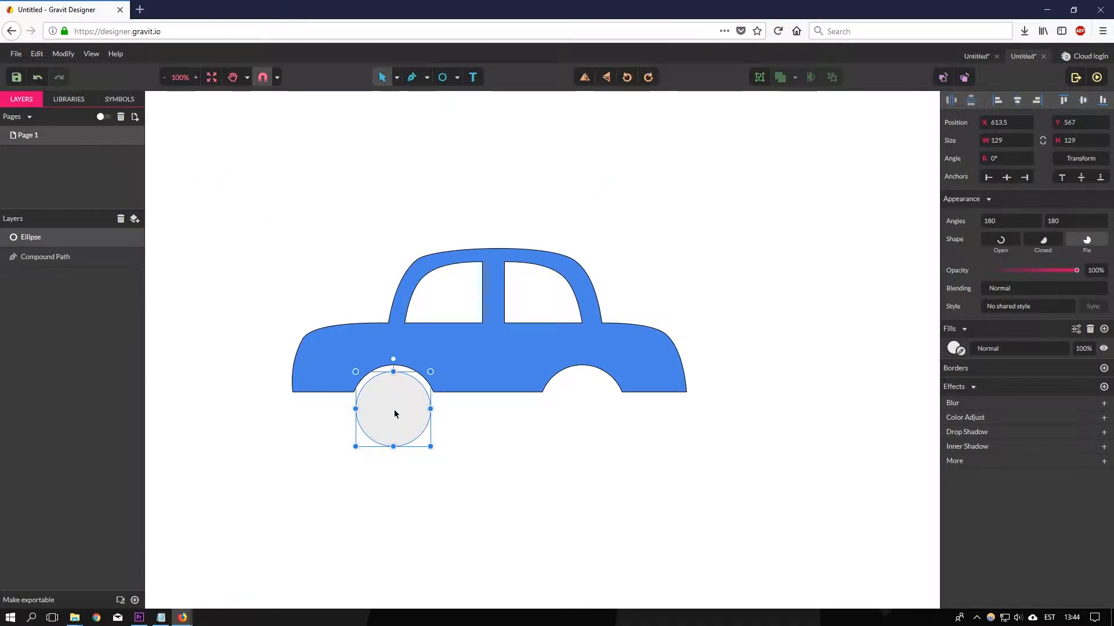
{"action": "left_click", "coordinate": [951, 348]}
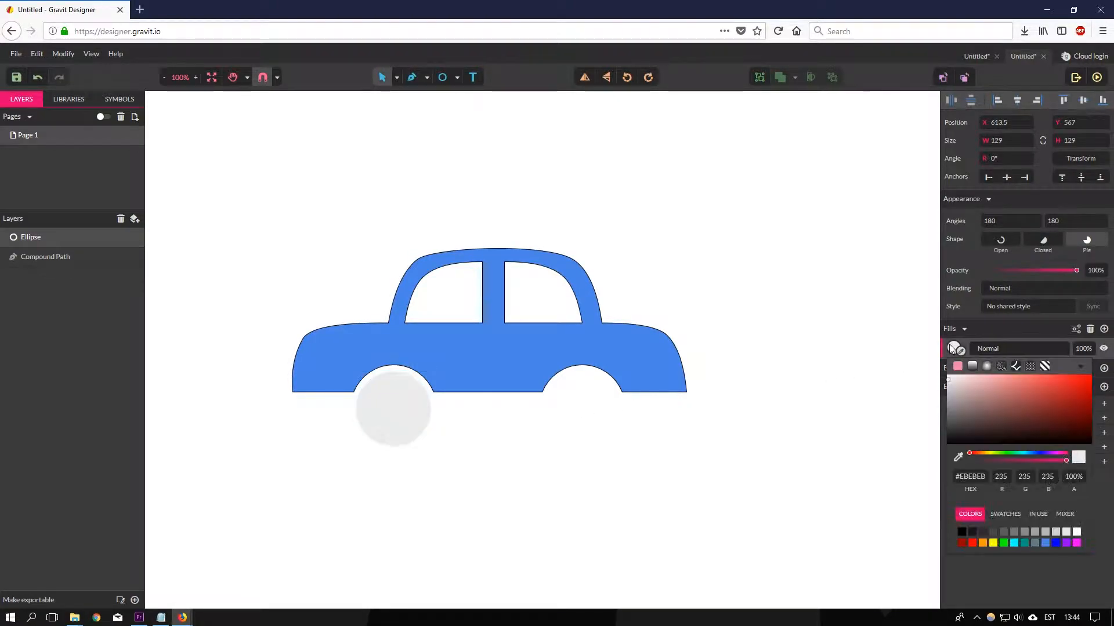
{"action": "left_click", "coordinate": [961, 532]}
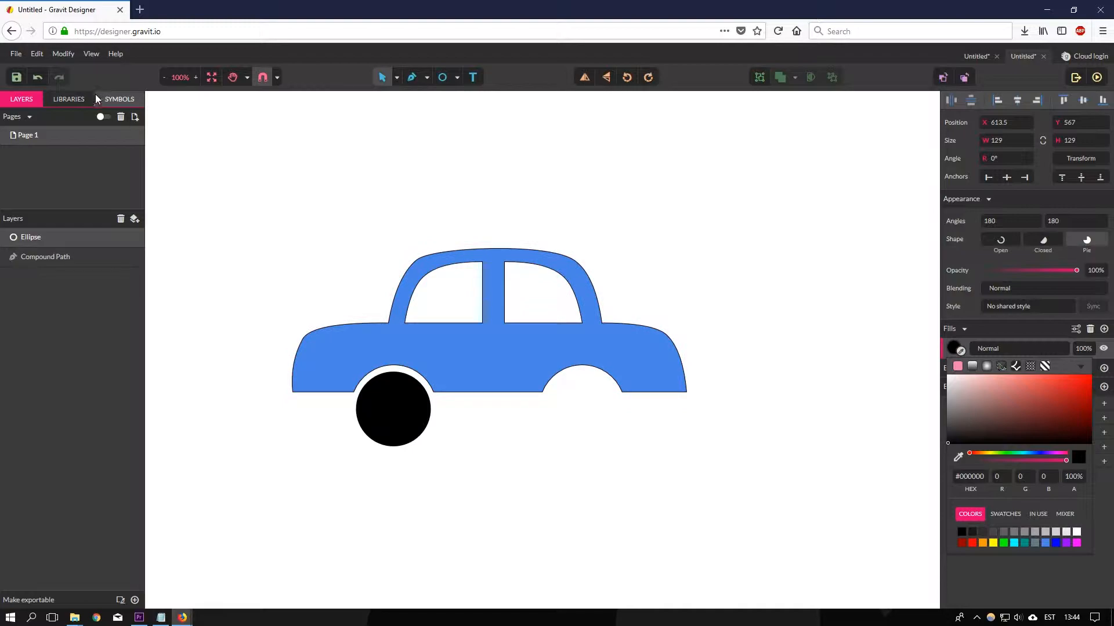
Clone the black wheel and place the copy level inside the right wheel arch
{"action": "left_click", "coordinate": [37, 53]}
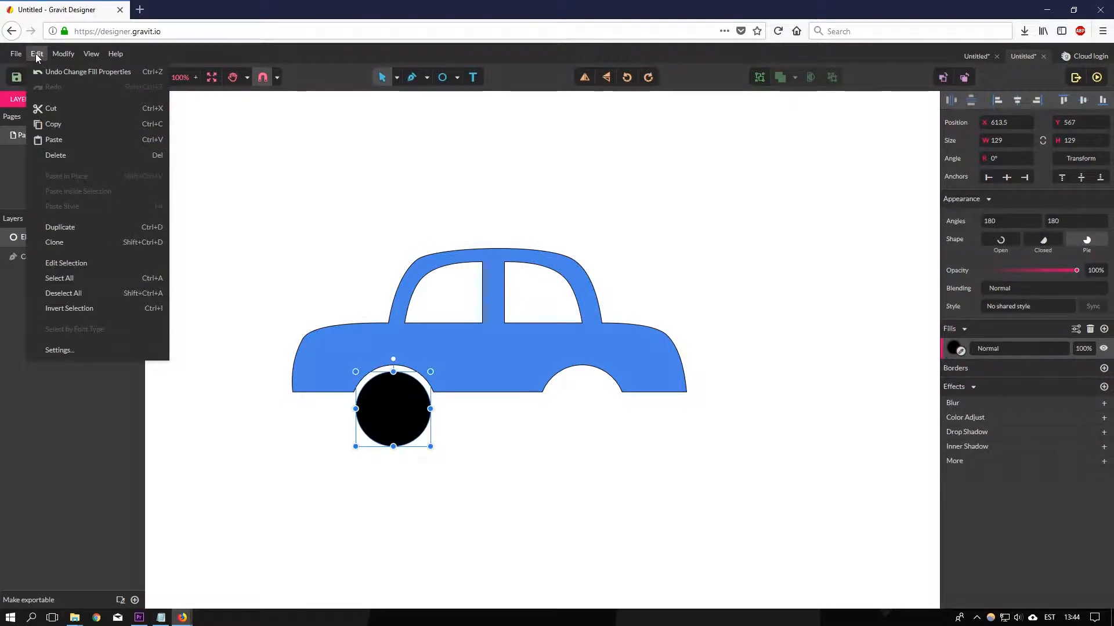
{"action": "left_click", "coordinate": [76, 242]}
{"action": "left_click_drag", "start_coordinate": [421, 416], "coordinate": [610, 424]}
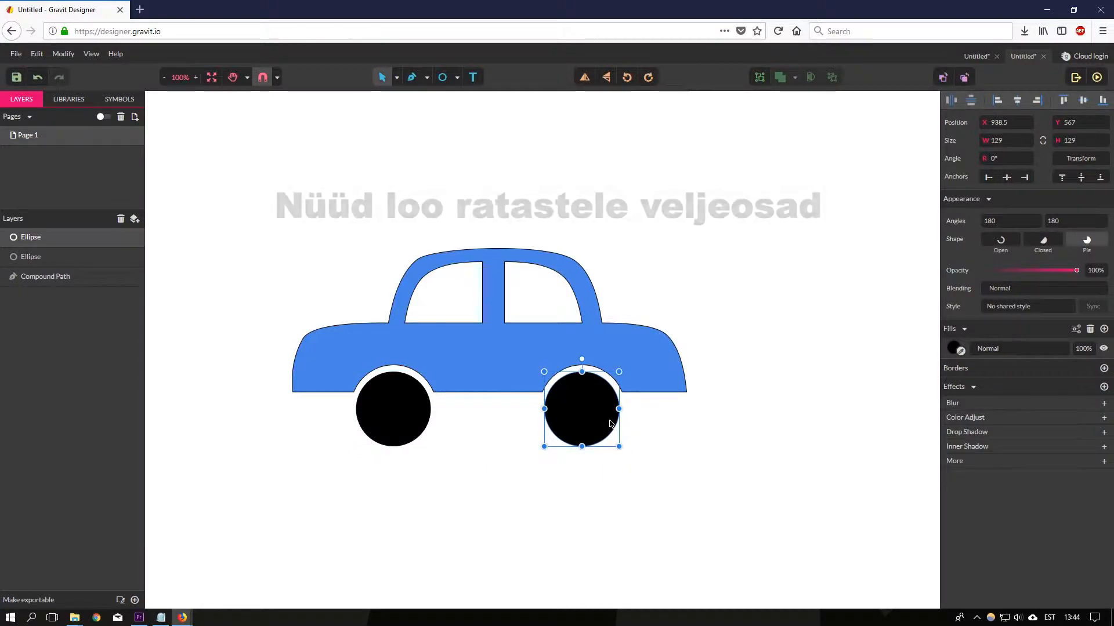
Add a light grey (#C8C6C6) rim circle about 100 px across, centred on the left wheel
{"action": "left_click", "coordinate": [457, 77]}
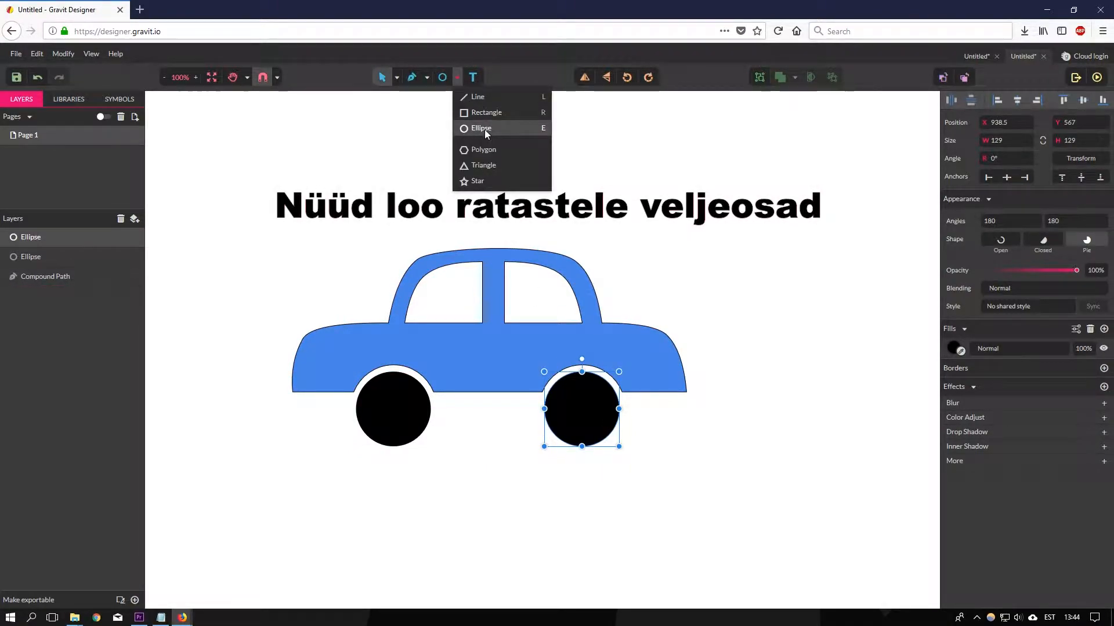
{"action": "left_click", "coordinate": [481, 129]}
{"action": "left_click_drag", "start_coordinate": [467, 554], "coordinate": [408, 497]}
{"action": "left_click_drag", "start_coordinate": [444, 528], "coordinate": [404, 412]}
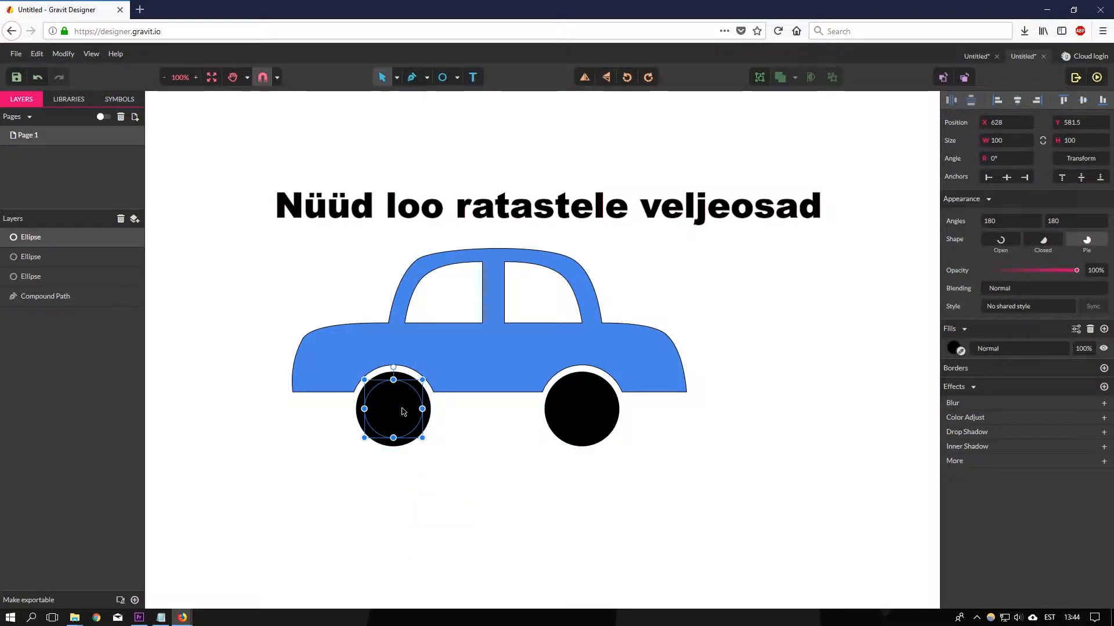
{"action": "left_click", "coordinate": [952, 349]}
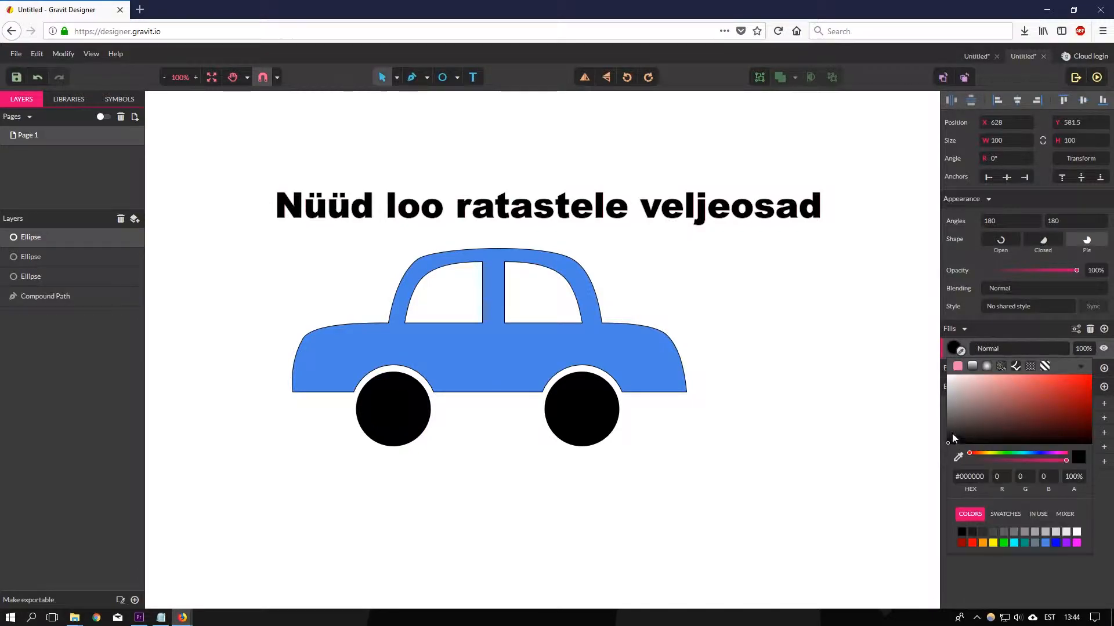
{"action": "left_click", "coordinate": [947, 391]}
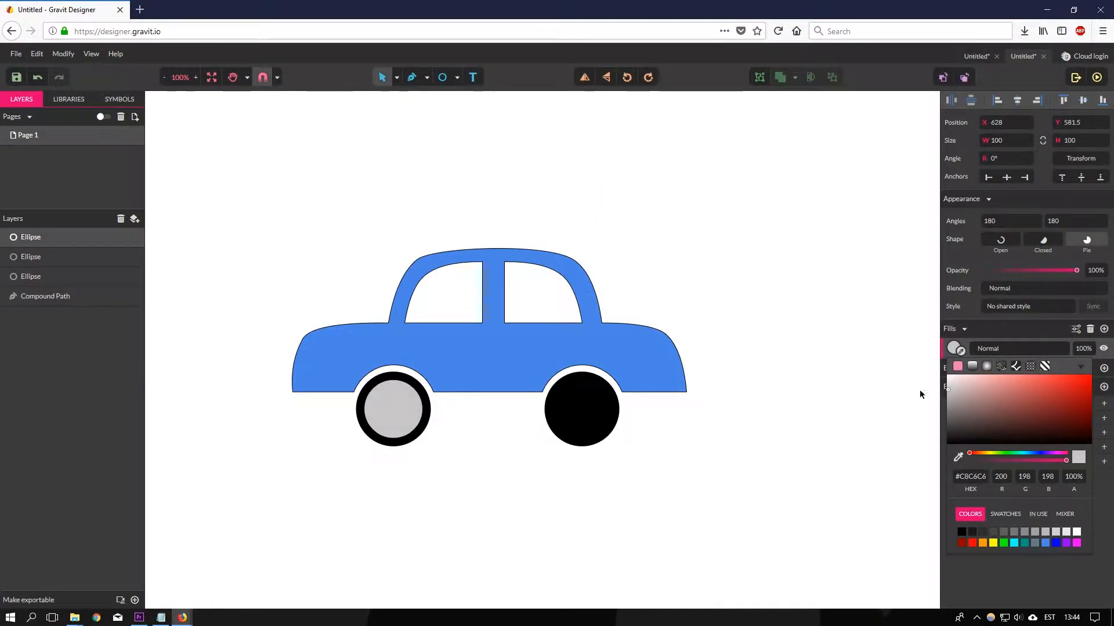
Clone the grey rim onto the centre of the right wheel and deselect it
{"action": "left_click", "coordinate": [37, 53]}
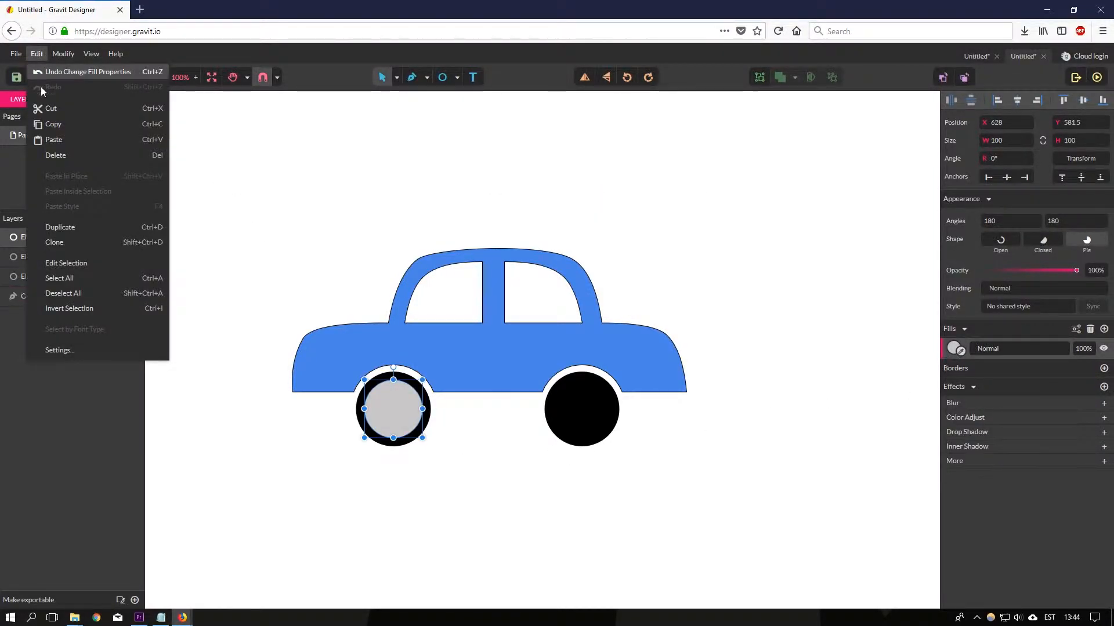
{"action": "left_click", "coordinate": [64, 244]}
{"action": "mouse_move", "coordinate": [390, 406]}
{"action": "left_mouse_down"}
{"action": "mouse_move", "coordinate": [516, 418]}
{"action": "mouse_move", "coordinate": [580, 408]}
{"action": "mouse_move", "coordinate": [585, 419]}
{"action": "left_mouse_up"}
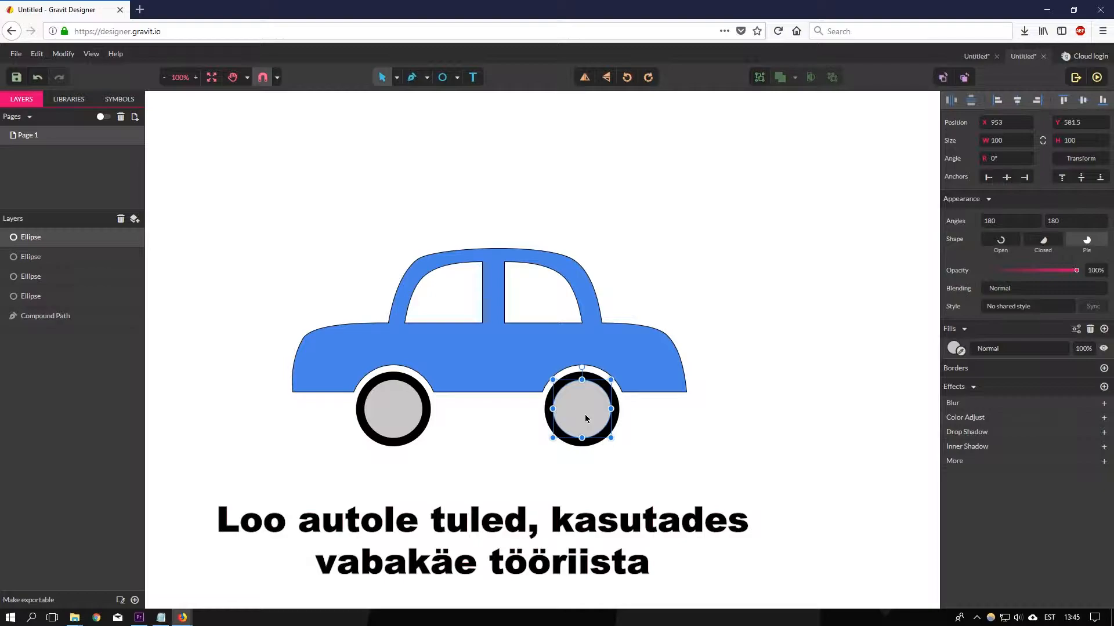
{"action": "left_click", "coordinate": [602, 256]}
Draw a small closed freehand oval about 37.5 by 29.4 px just above the car's left end as a headlight
{"action": "left_click", "coordinate": [427, 78]}
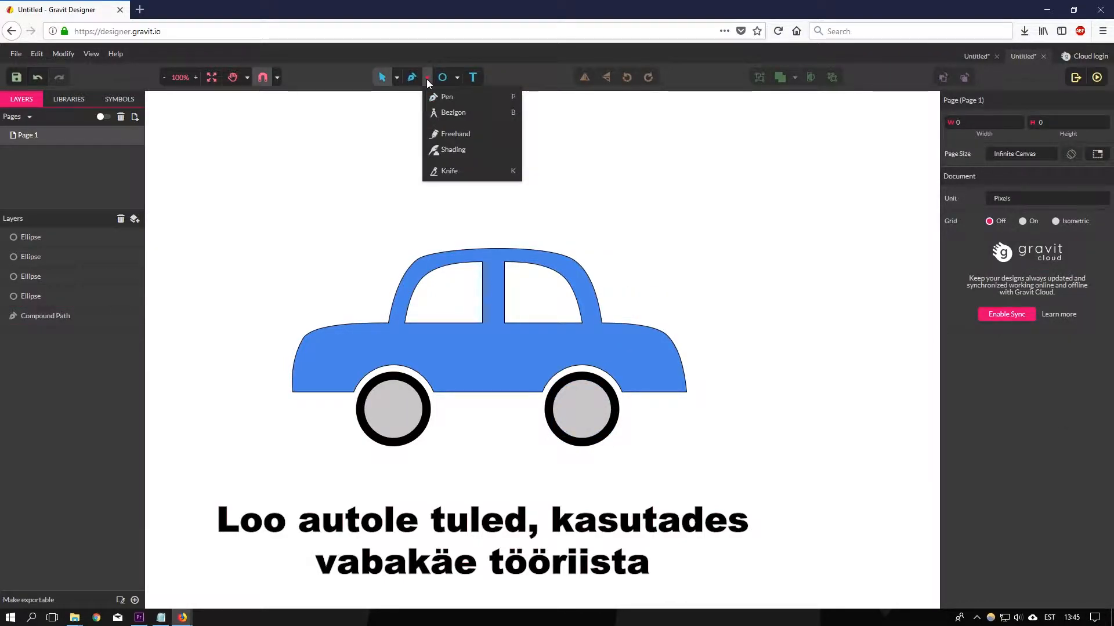
{"action": "left_click", "coordinate": [460, 135]}
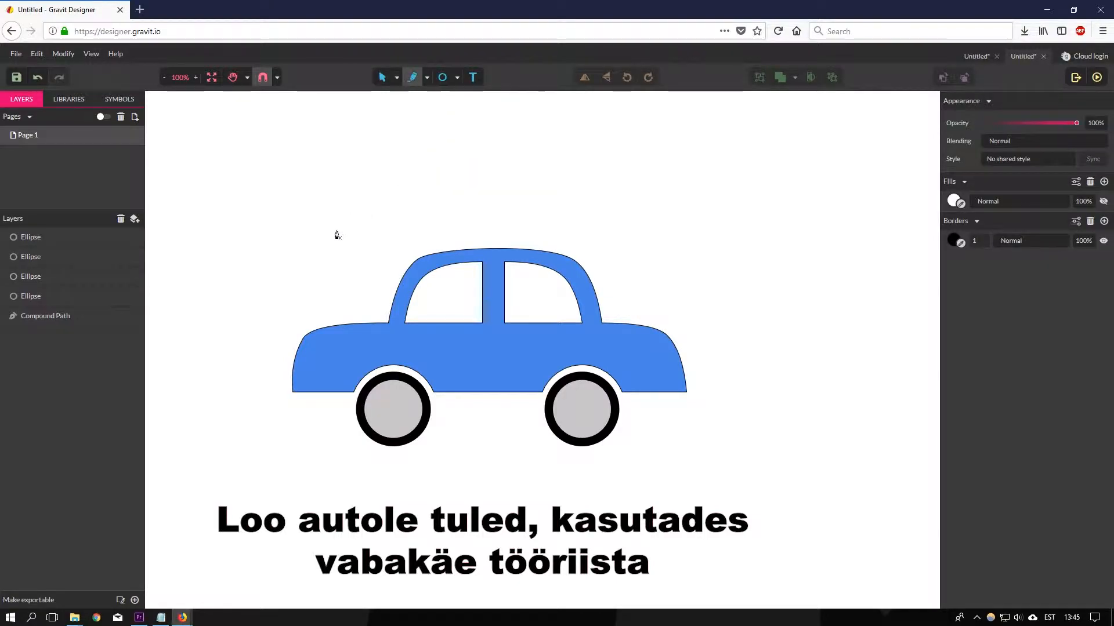
{"action": "mouse_move", "coordinate": [289, 304]}
{"action": "left_mouse_down"}
{"action": "mouse_move", "coordinate": [300, 324]}
{"action": "mouse_move", "coordinate": [293, 306]}
{"action": "left_mouse_up"}
{"action": "left_click", "coordinate": [381, 77]}
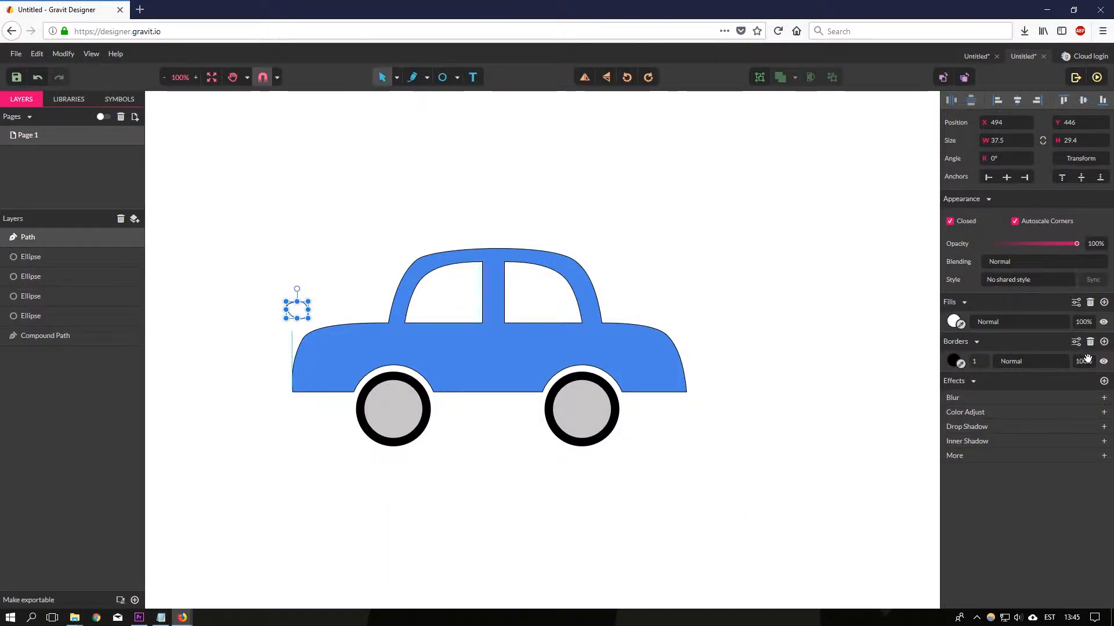
Fill the headlight shape yellow (#FFFF00) and move it onto the upper corner of the body's left end
{"action": "left_click", "coordinate": [954, 323]}
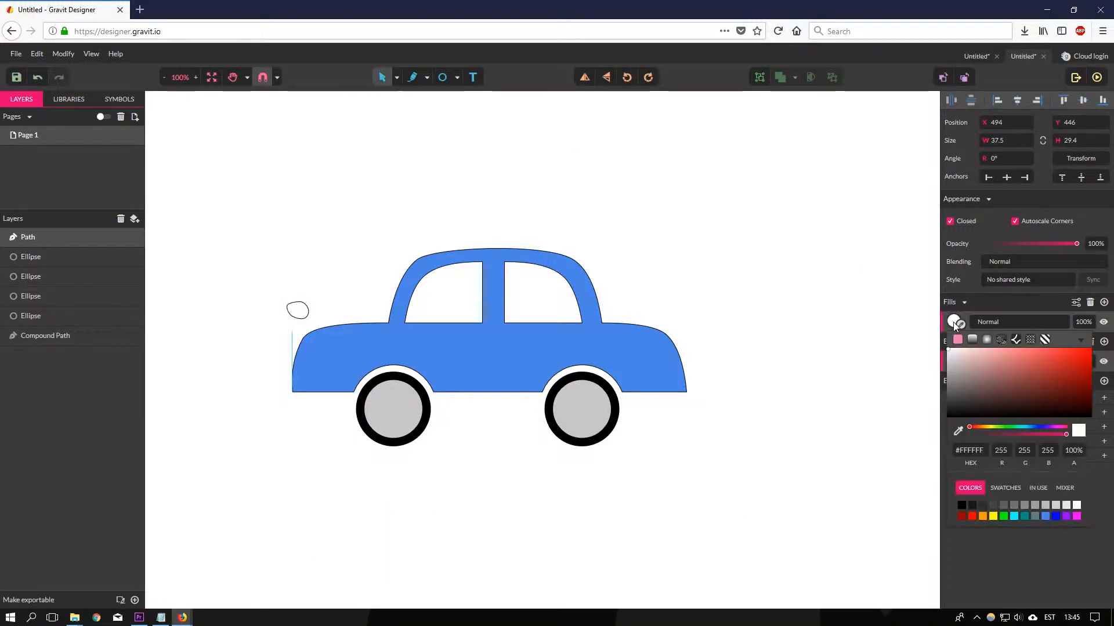
{"action": "left_click", "coordinate": [992, 516]}
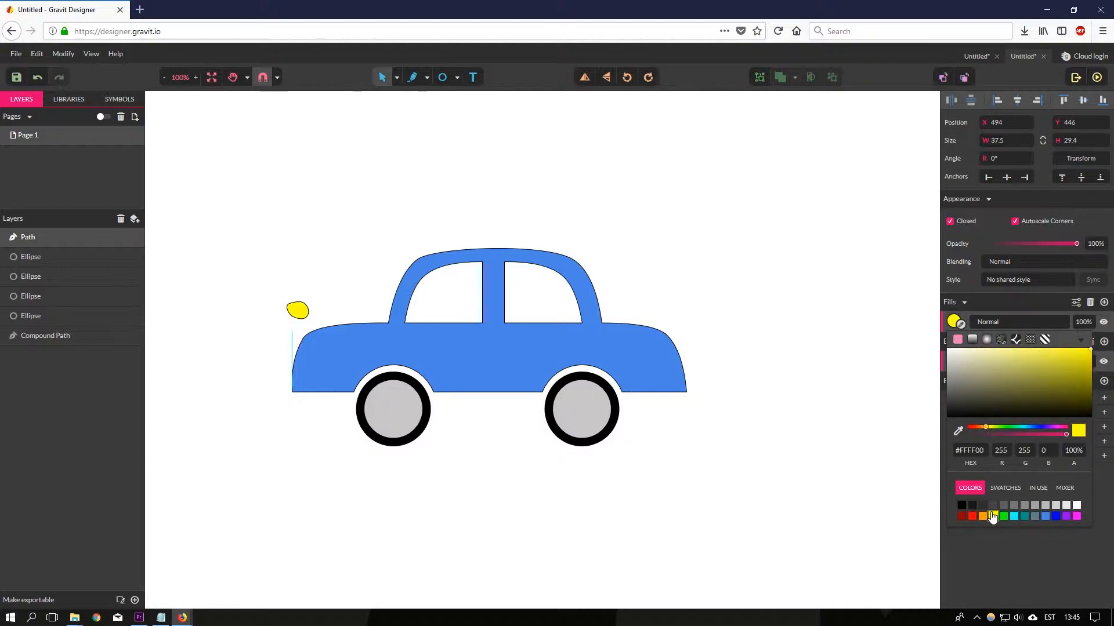
{"action": "left_click_drag", "start_coordinate": [298, 311], "coordinate": [300, 342]}
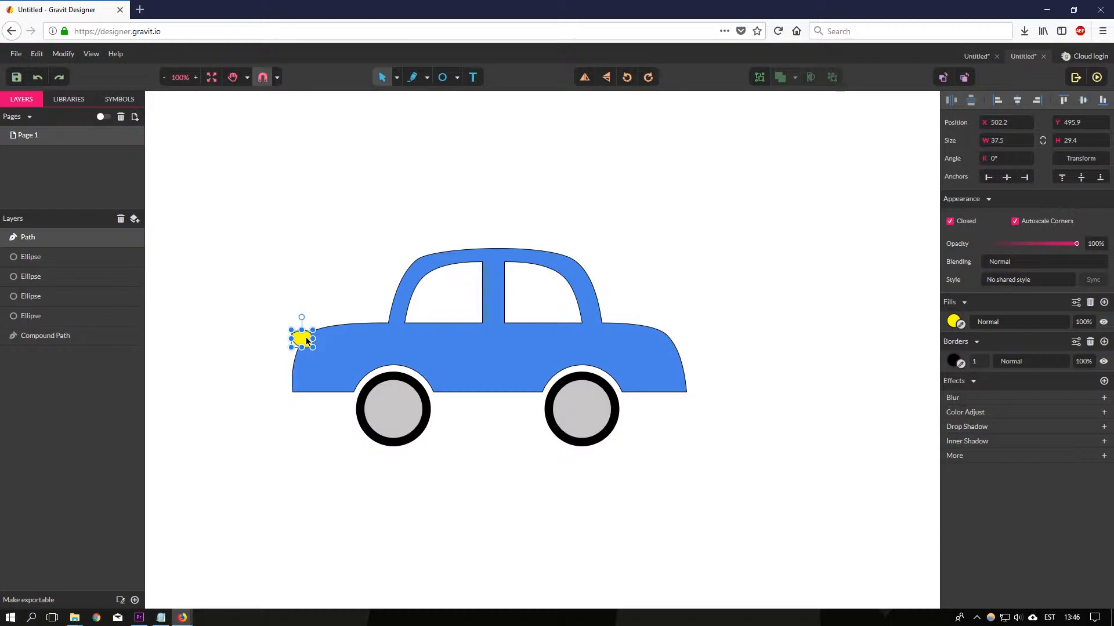
Clone the headlight as a horizontally mirrored copy on the body's right end and fill it red (#FF0000)
{"action": "left_click", "coordinate": [38, 53]}
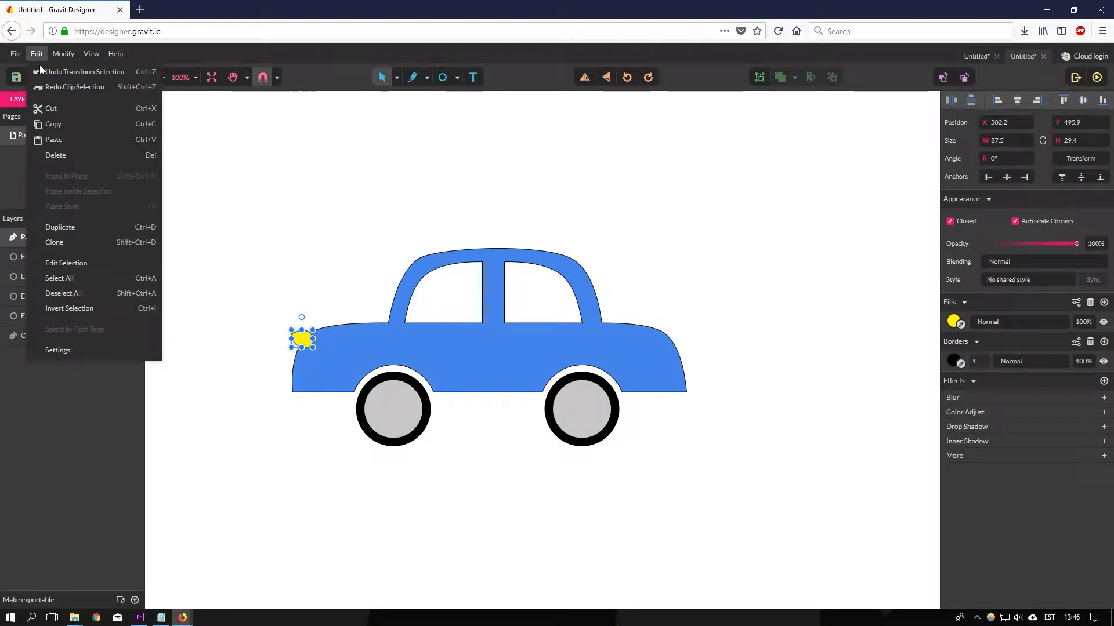
{"action": "left_click", "coordinate": [75, 242]}
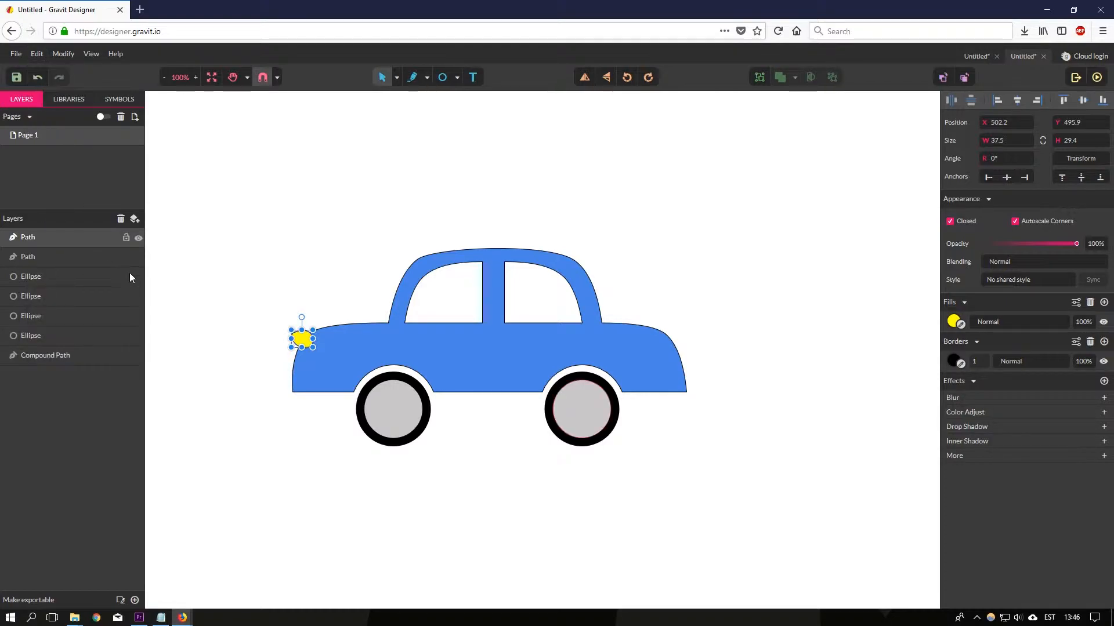
{"action": "left_click", "coordinate": [586, 71]}
{"action": "left_click_drag", "start_coordinate": [299, 341], "coordinate": [668, 335]}
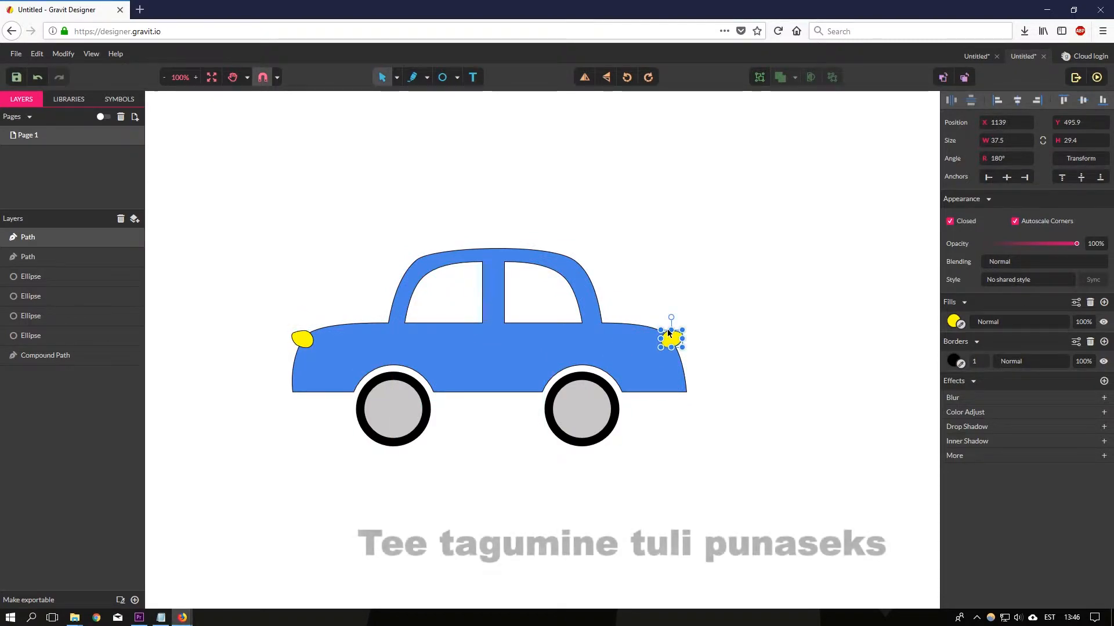
{"action": "left_click", "coordinate": [953, 322]}
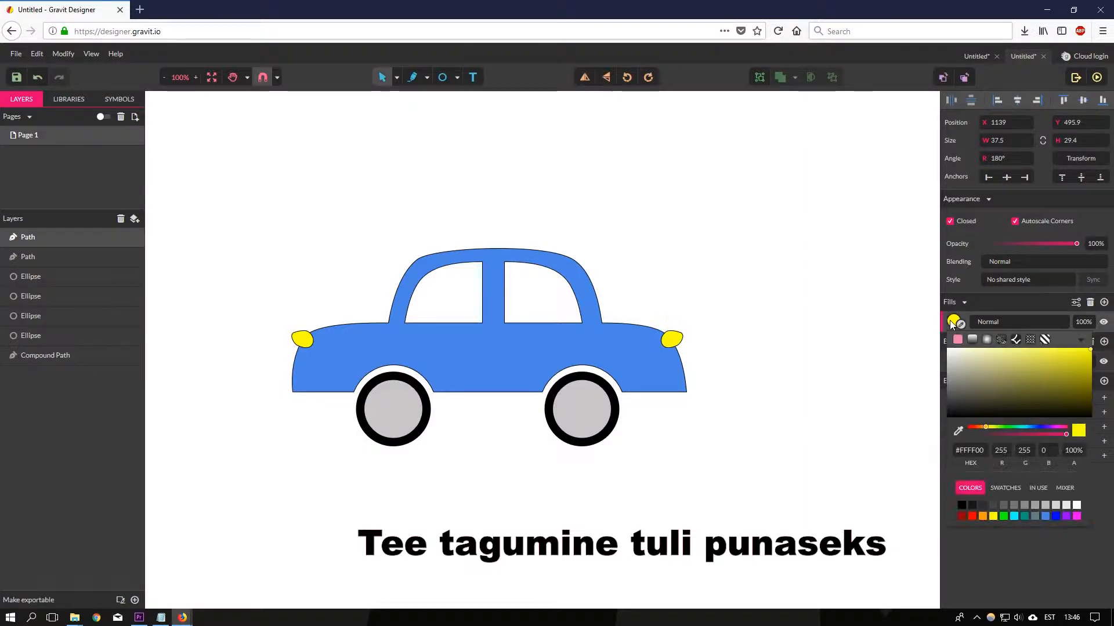
{"action": "left_click", "coordinate": [972, 516]}
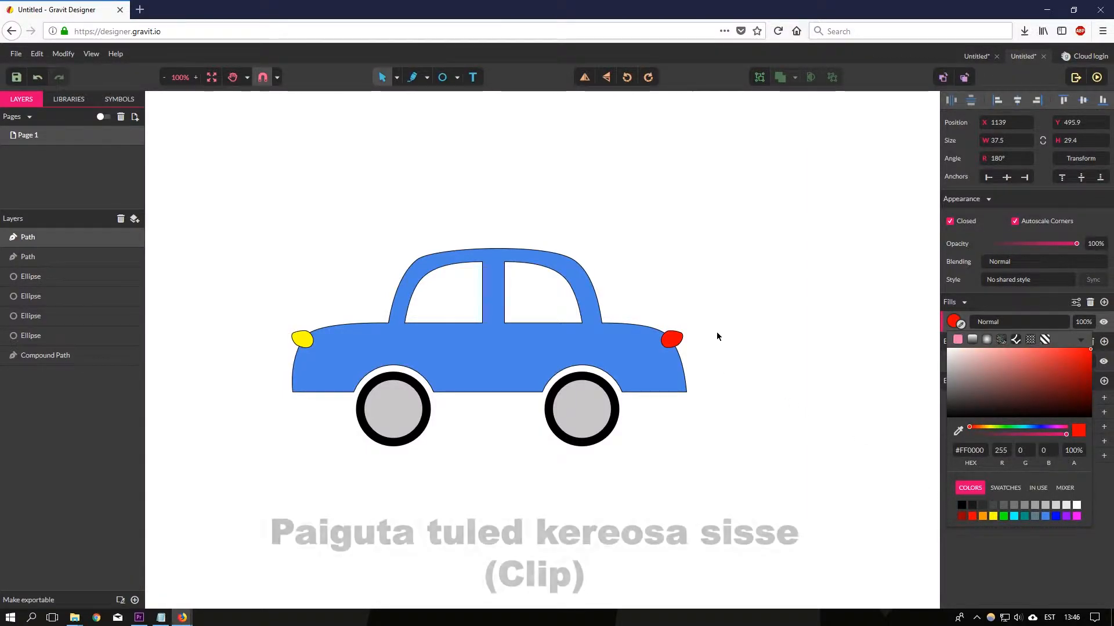
Clip the yellow and red lights inside the car body and deselect the result
{"action": "left_click_drag", "start_coordinate": [746, 278], "coordinate": [265, 356]}
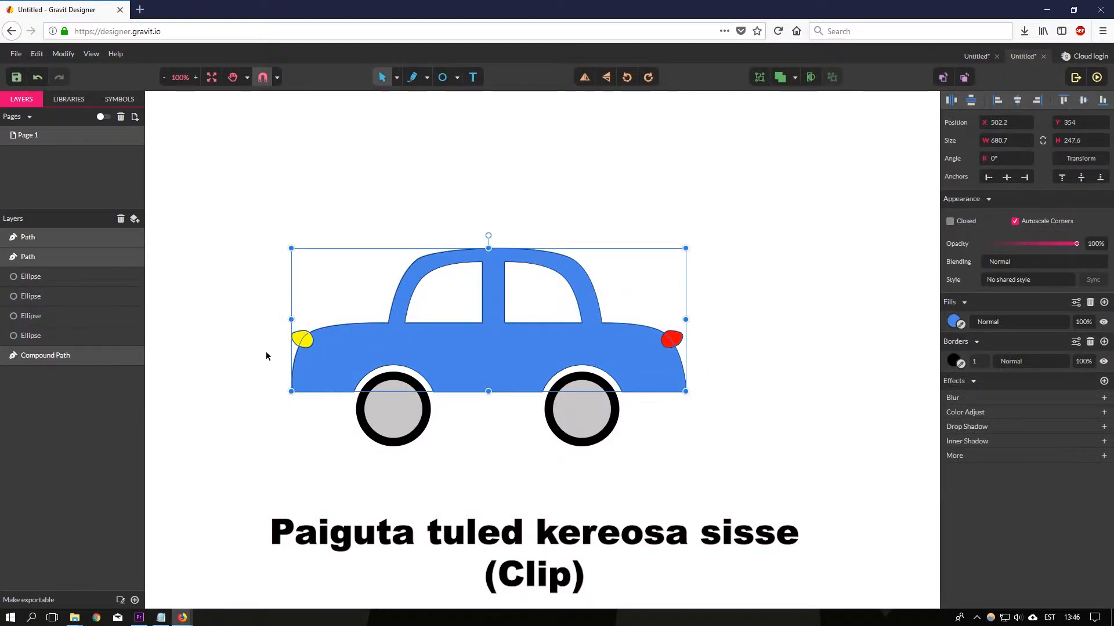
{"action": "left_click", "coordinate": [813, 78]}
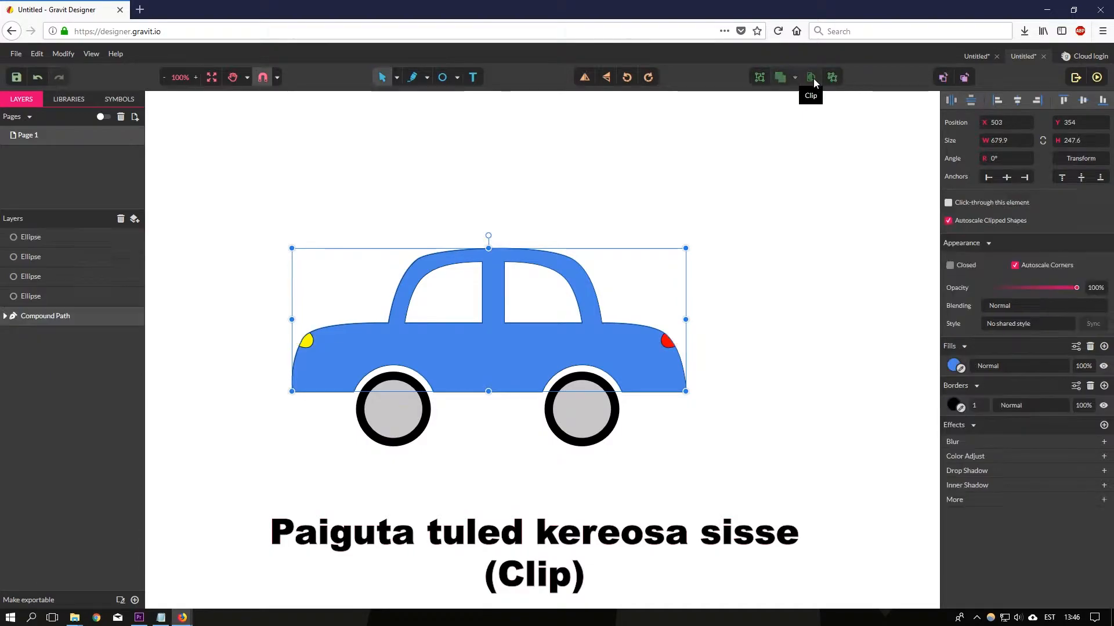
{"action": "left_click", "coordinate": [781, 210]}
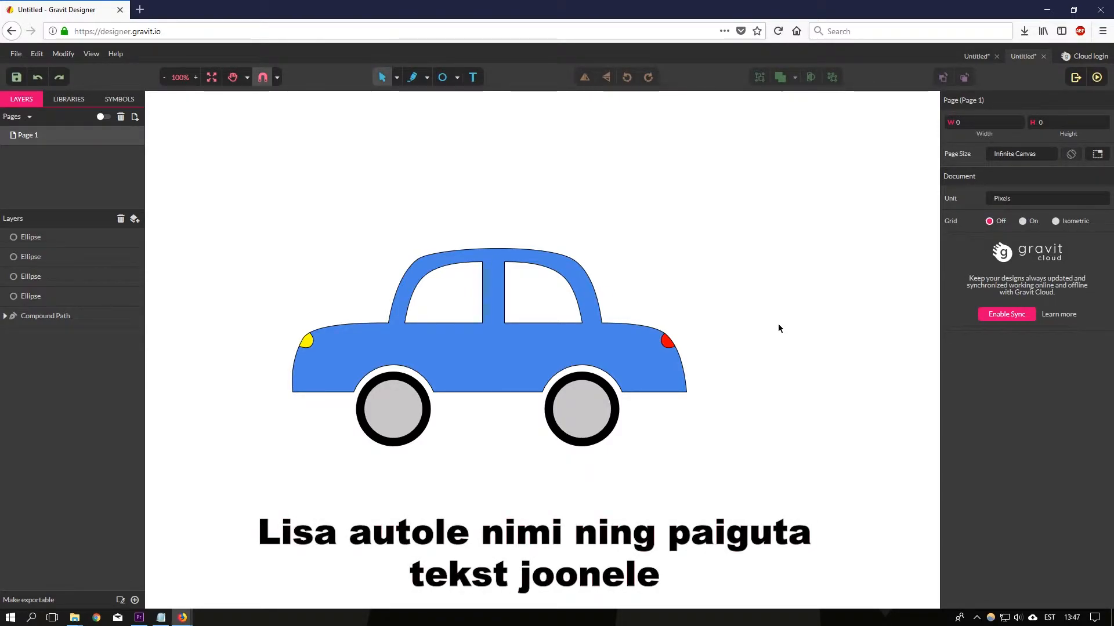
Add the text "AUTO" above the car's left part
{"action": "left_click", "coordinate": [479, 78]}
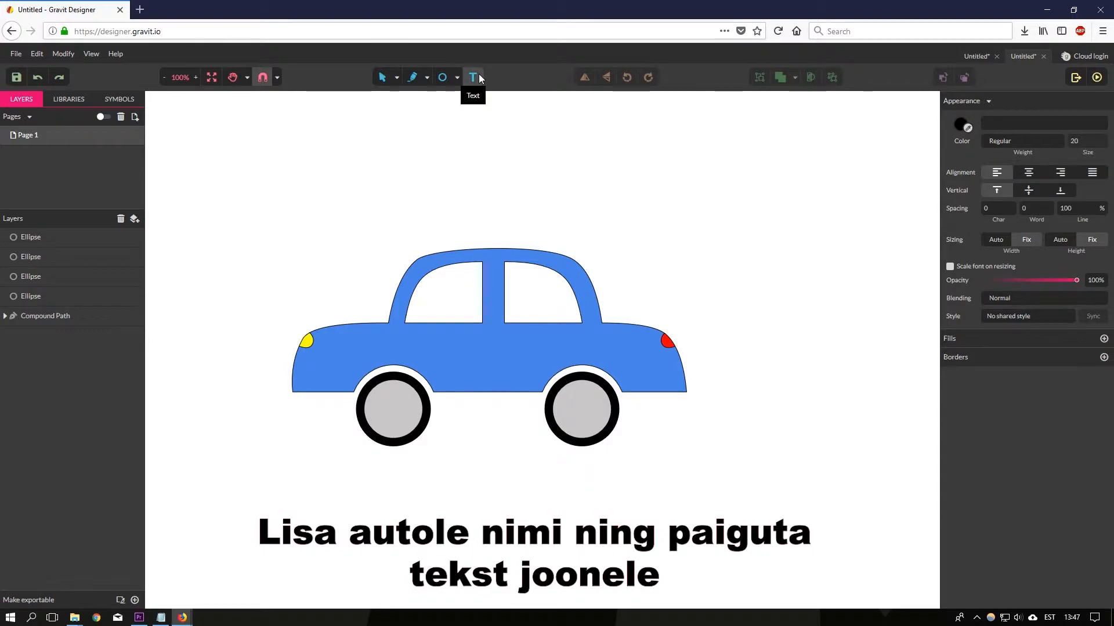
{"action": "left_click", "coordinate": [281, 184]}
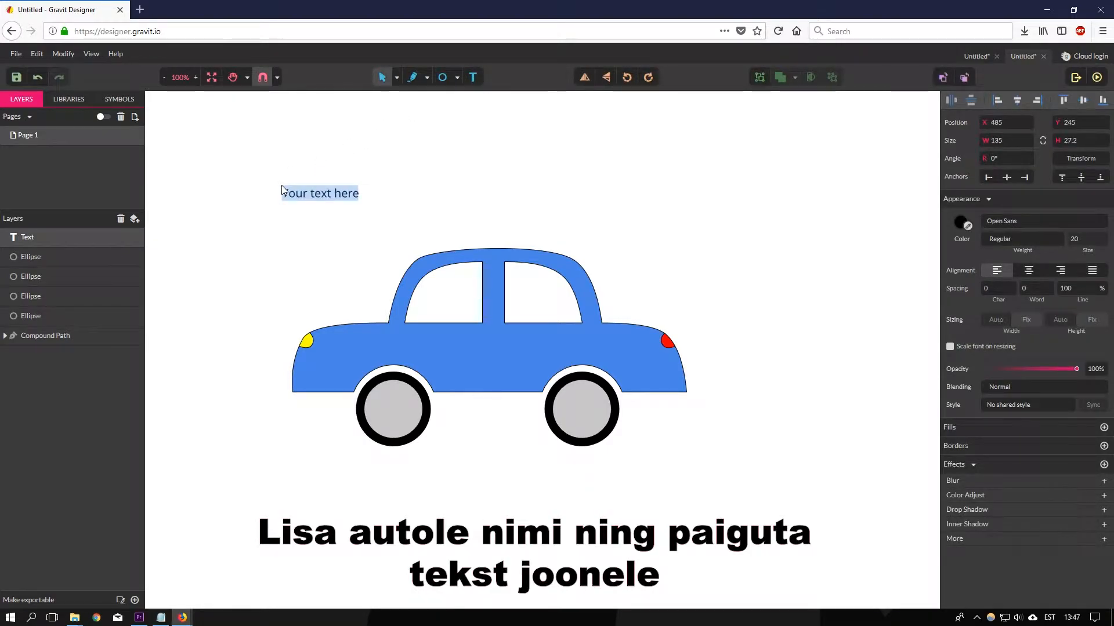
{"action": "key", "text": "BackSpace"}
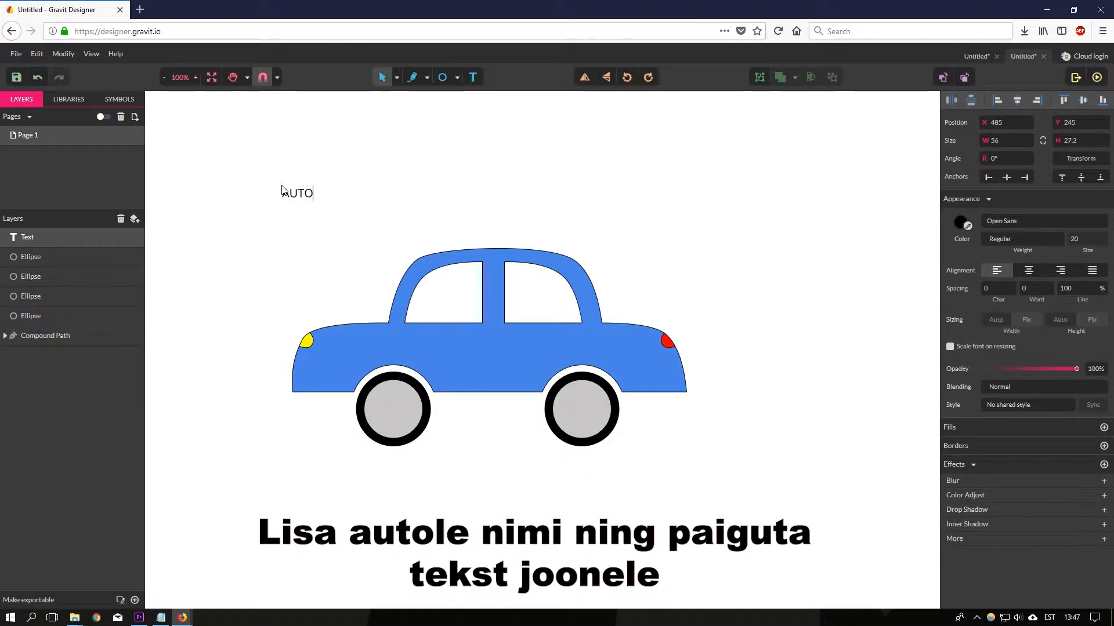
{"action": "key", "text": "Escape"}
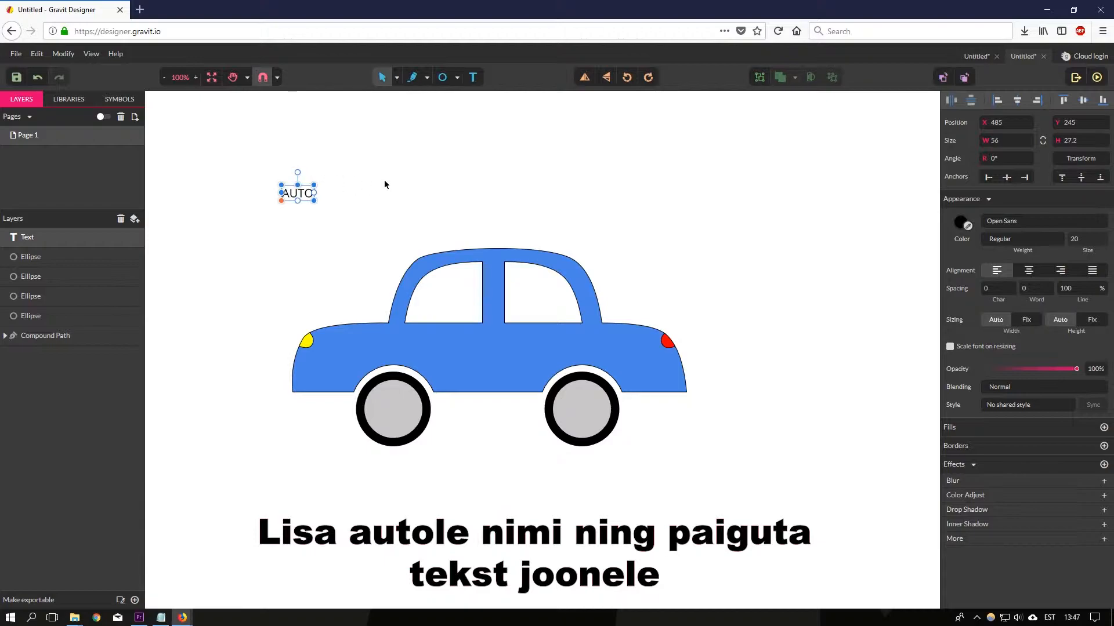
Set the font of the "AUTO" text to New Rocker
{"action": "left_click", "coordinate": [1048, 223]}
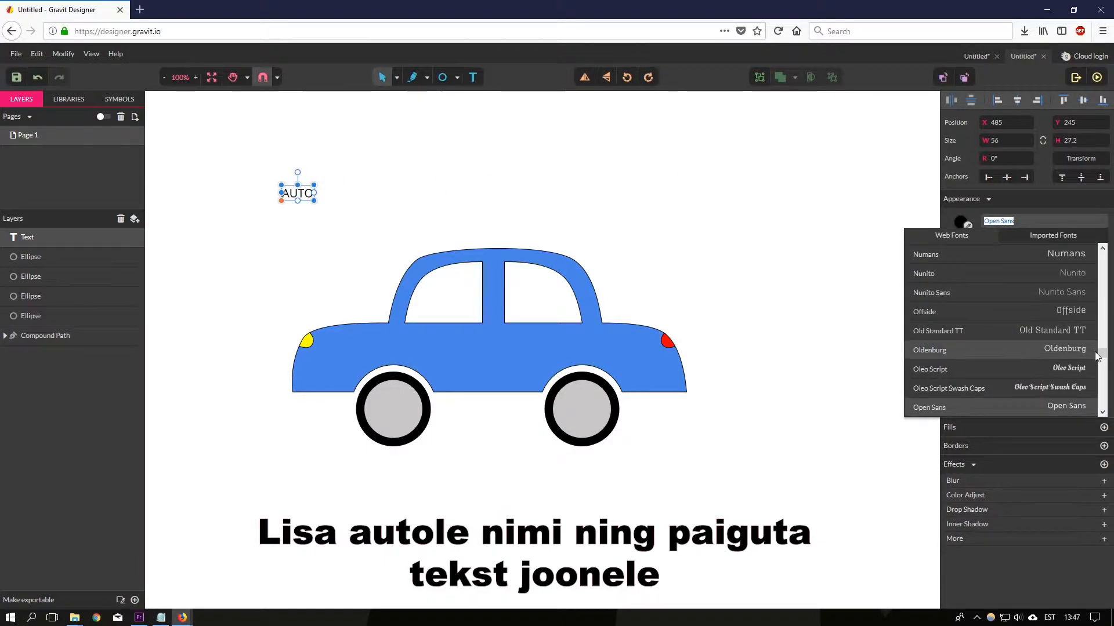
{"action": "left_click_drag", "start_coordinate": [1101, 356], "coordinate": [1102, 354]}
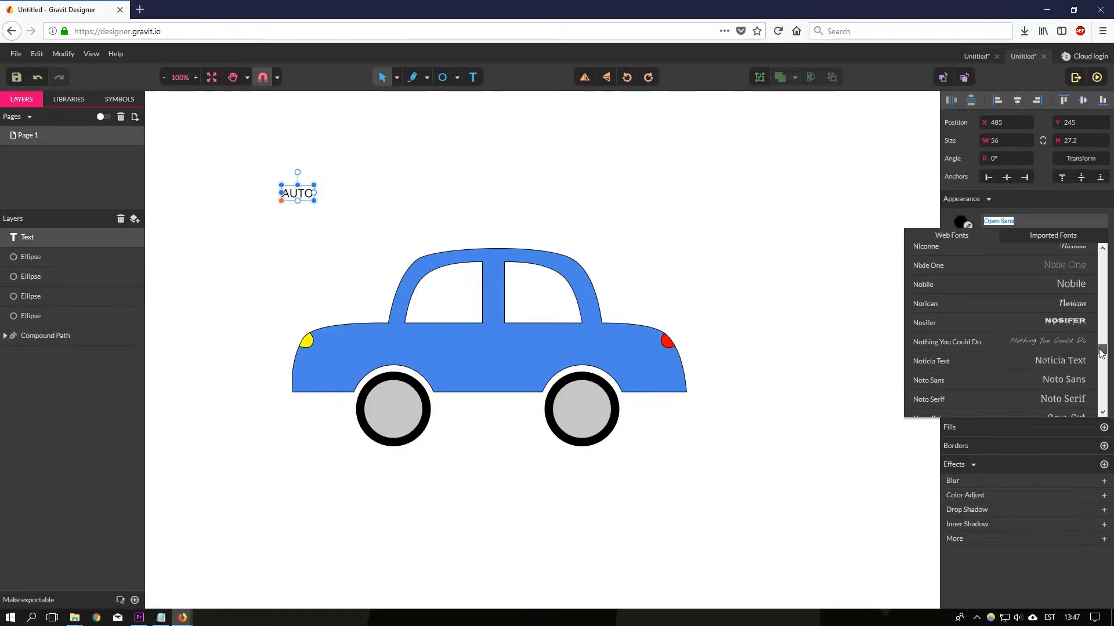
{"action": "left_click_drag", "start_coordinate": [1102, 354], "coordinate": [1102, 352]}
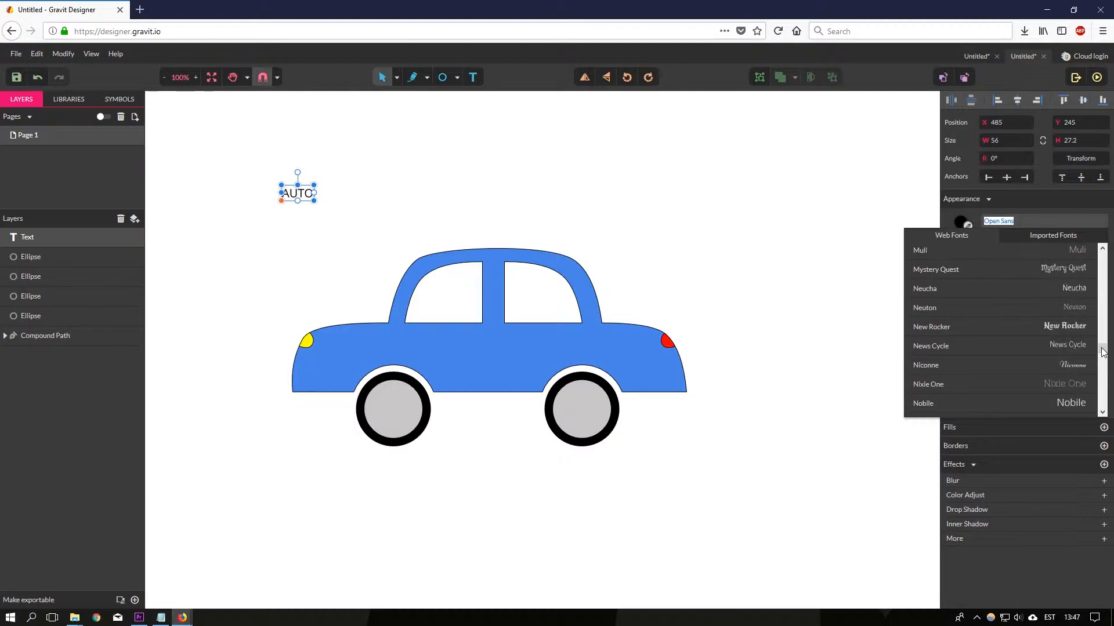
{"action": "left_click", "coordinate": [1075, 326]}
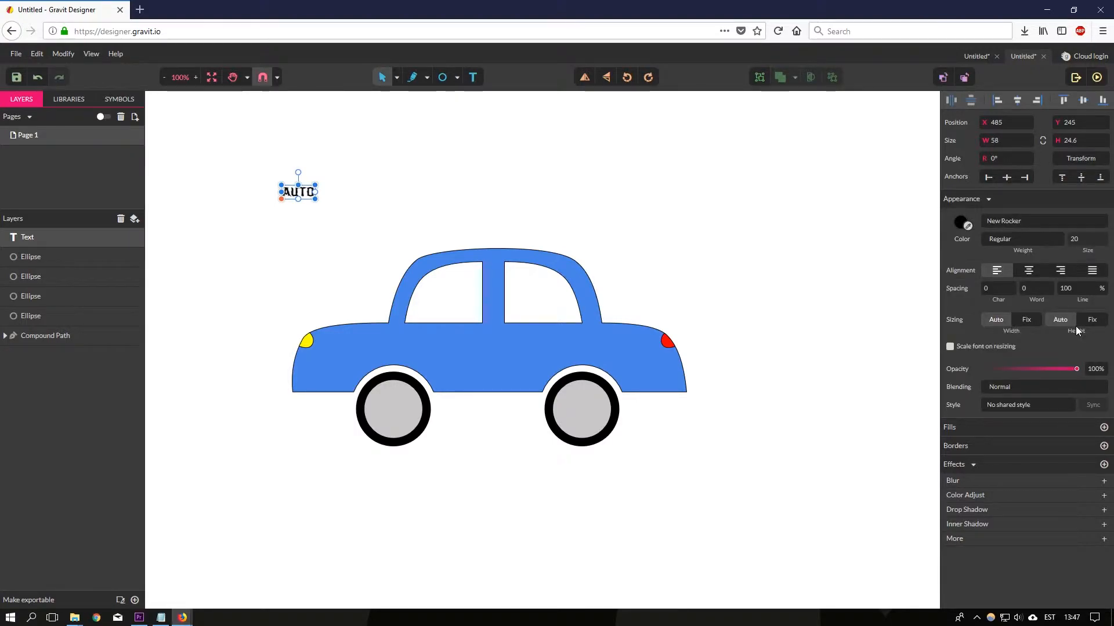
Set the font size of the "AUTO" text to 24 px
{"action": "left_click", "coordinate": [1096, 237]}
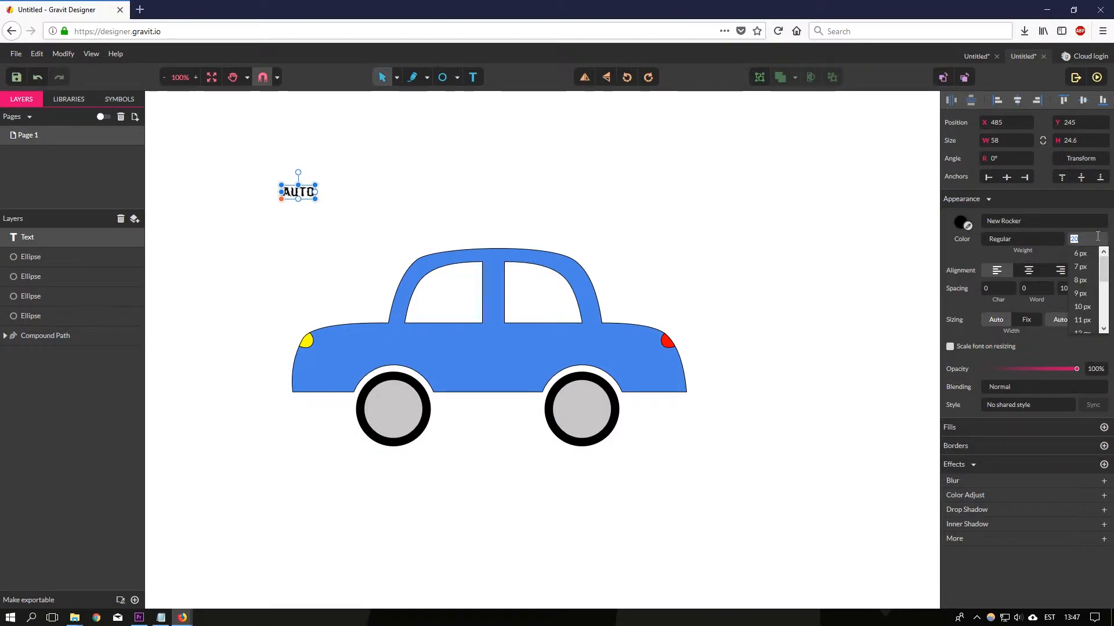
{"action": "left_click_drag", "start_coordinate": [1103, 269], "coordinate": [1102, 304]}
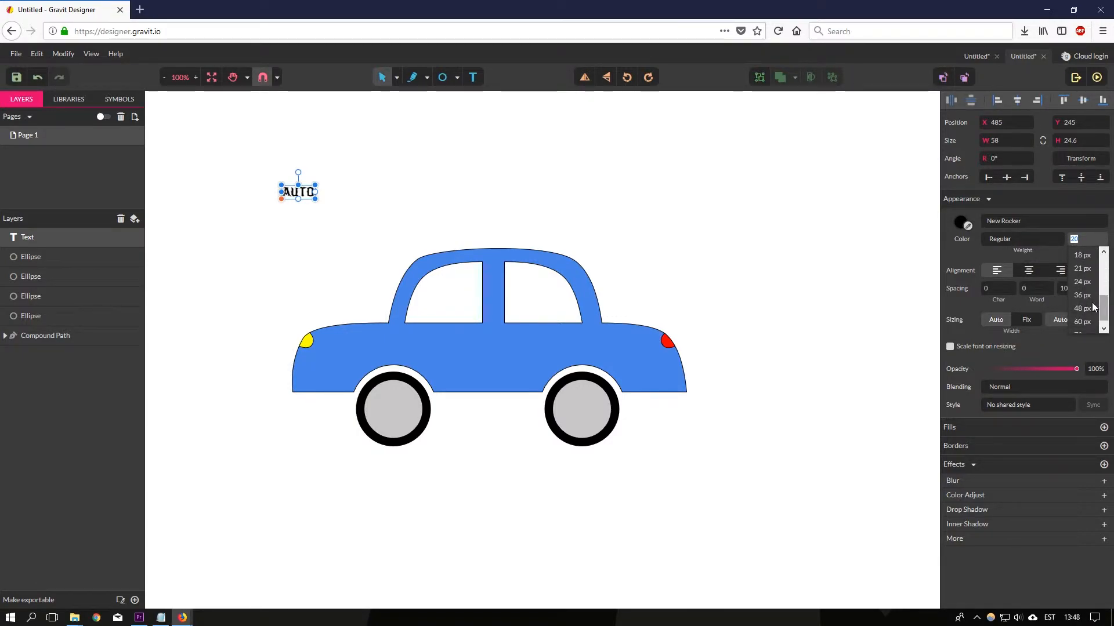
{"action": "left_click", "coordinate": [1086, 303]}
{"action": "left_click", "coordinate": [1091, 240]}
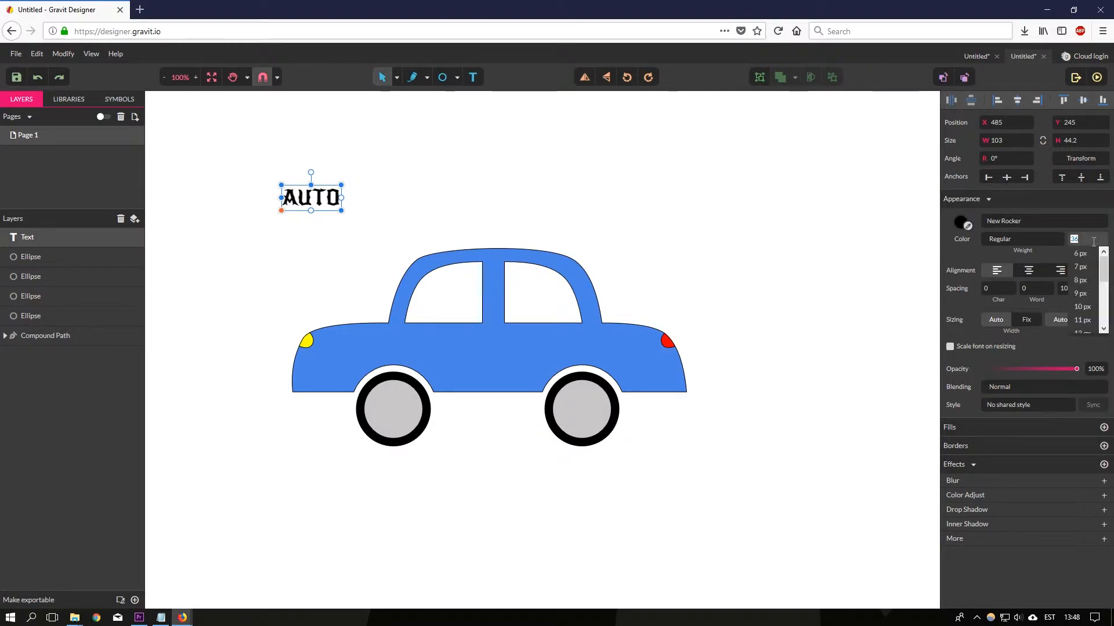
{"action": "left_click_drag", "start_coordinate": [1103, 276], "coordinate": [1103, 304]}
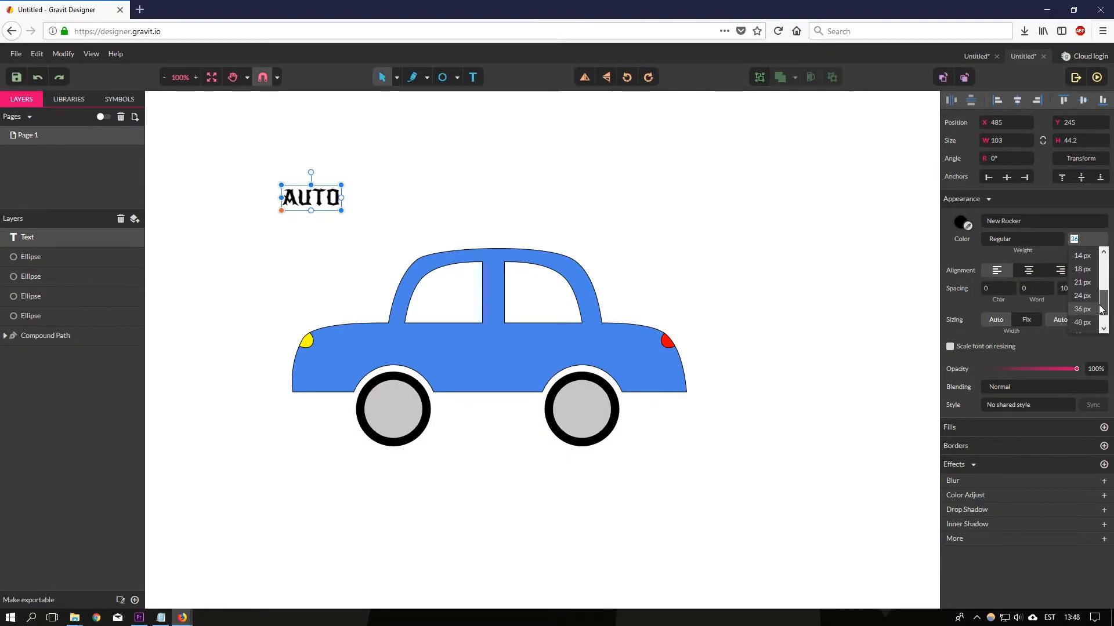
{"action": "left_click", "coordinate": [1082, 305]}
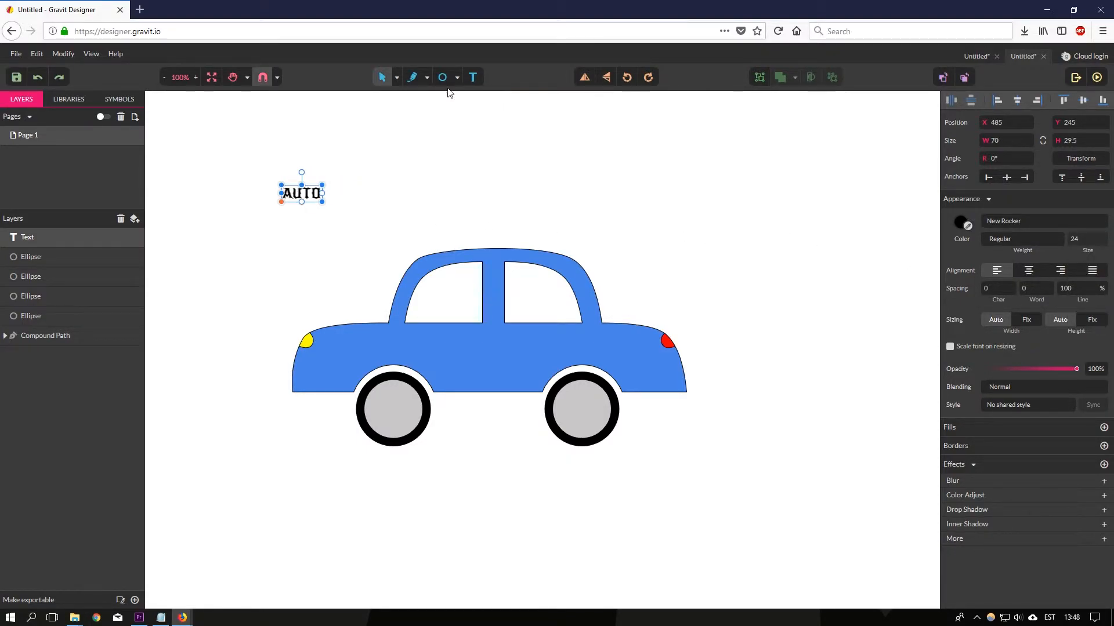
Draw a nearly horizontal line about 217 px wide below the "AUTO" text with the Line tool
{"action": "left_click", "coordinate": [427, 78]}
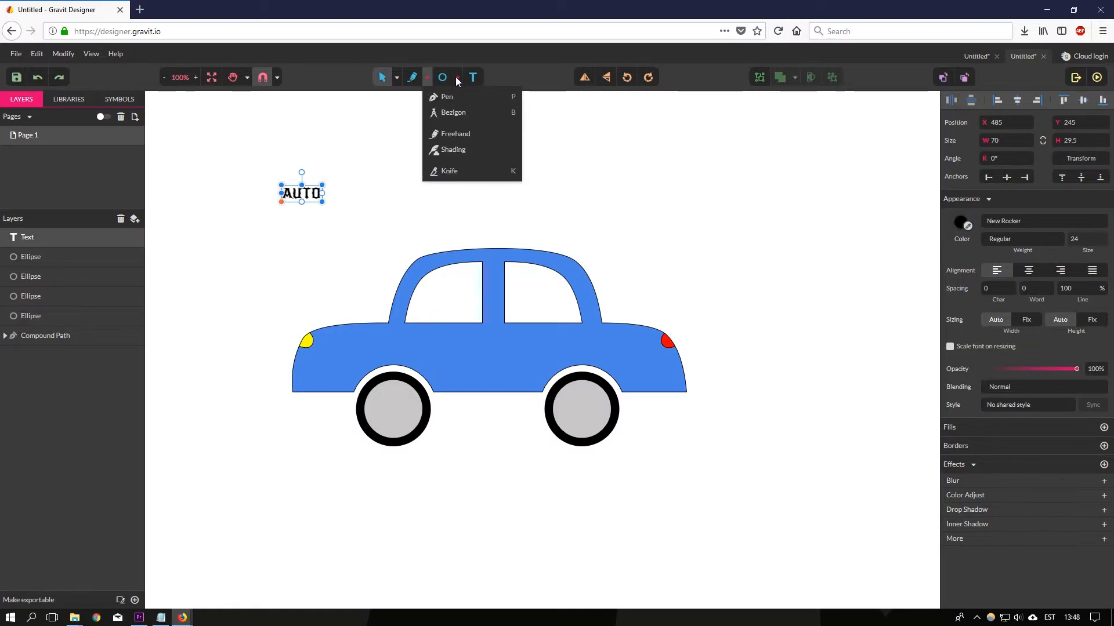
{"action": "left_click", "coordinate": [457, 77]}
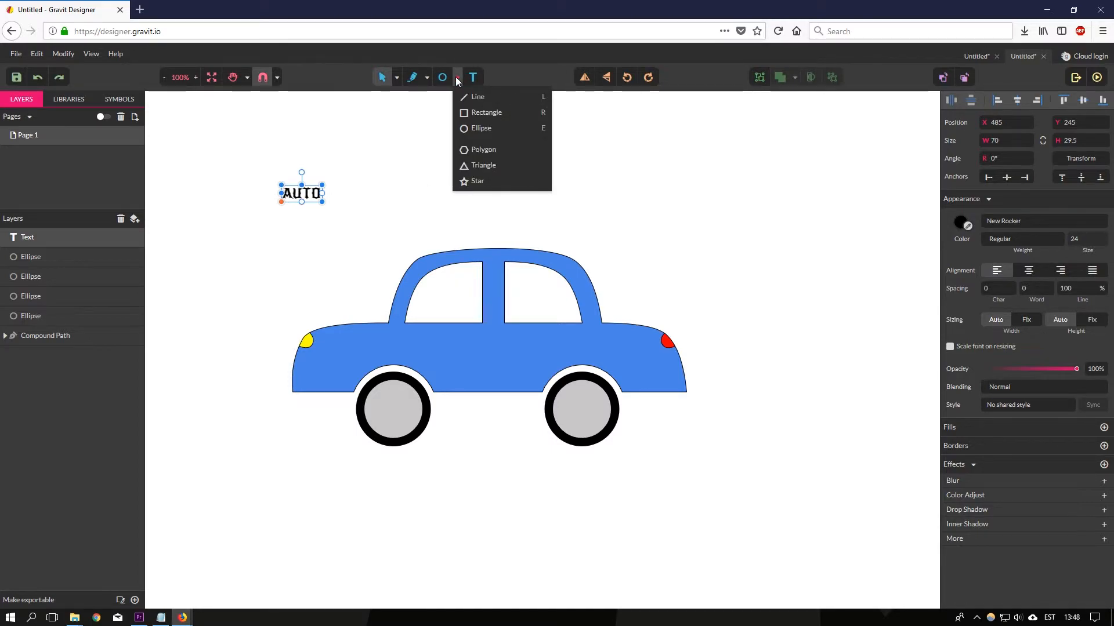
{"action": "left_click", "coordinate": [486, 97]}
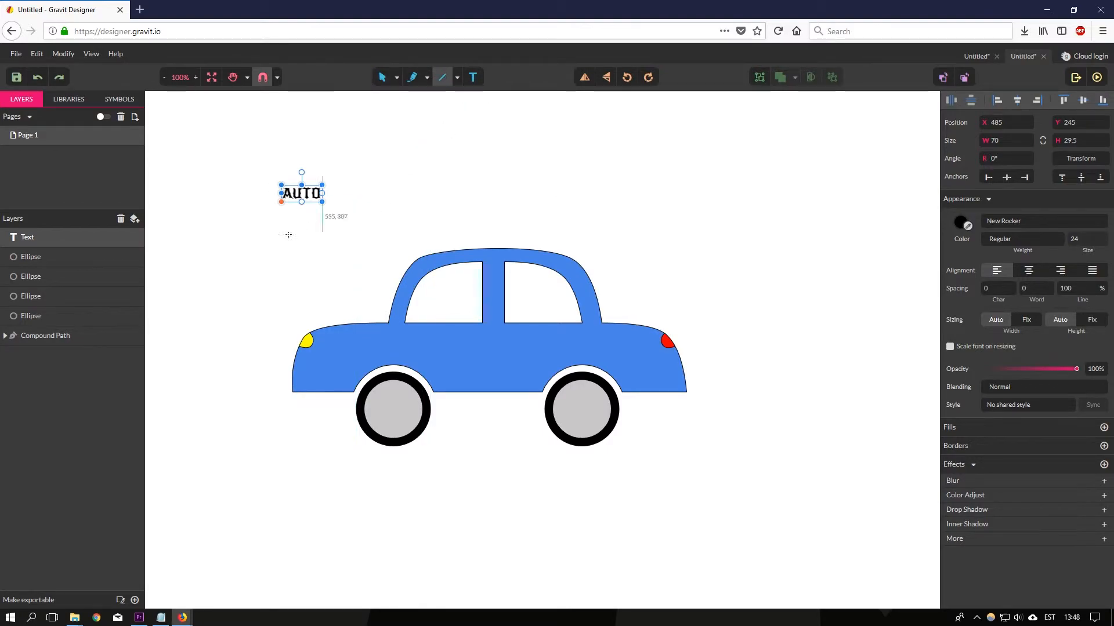
{"action": "left_click_drag", "start_coordinate": [238, 251], "coordinate": [364, 248]}
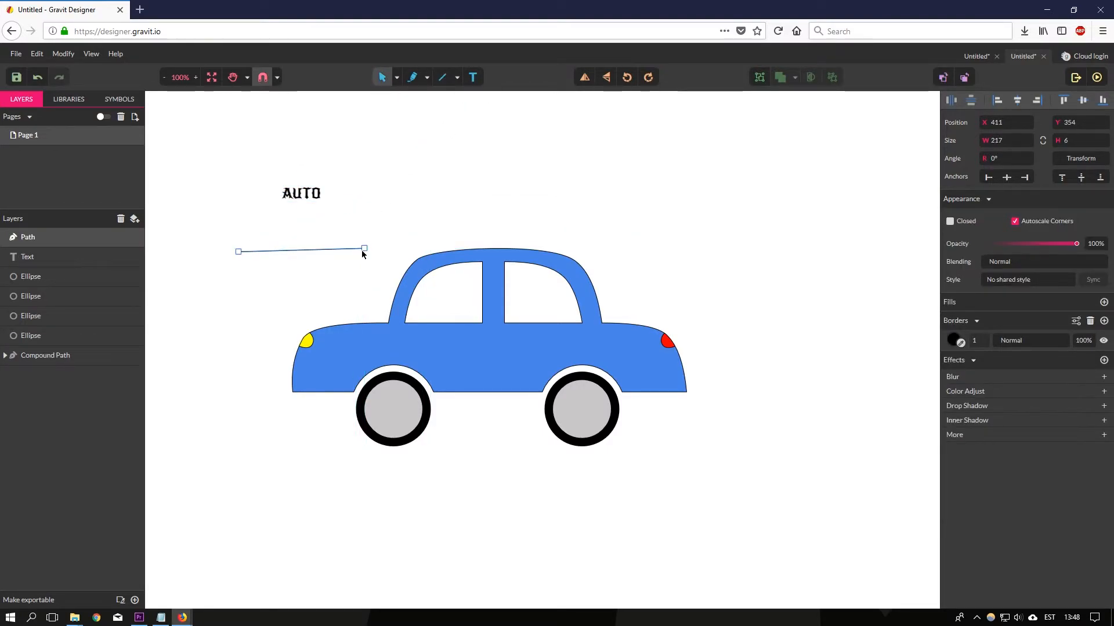
Add an anchor point at the middle of the line with the Pen tool
{"action": "left_click", "coordinate": [427, 78]}
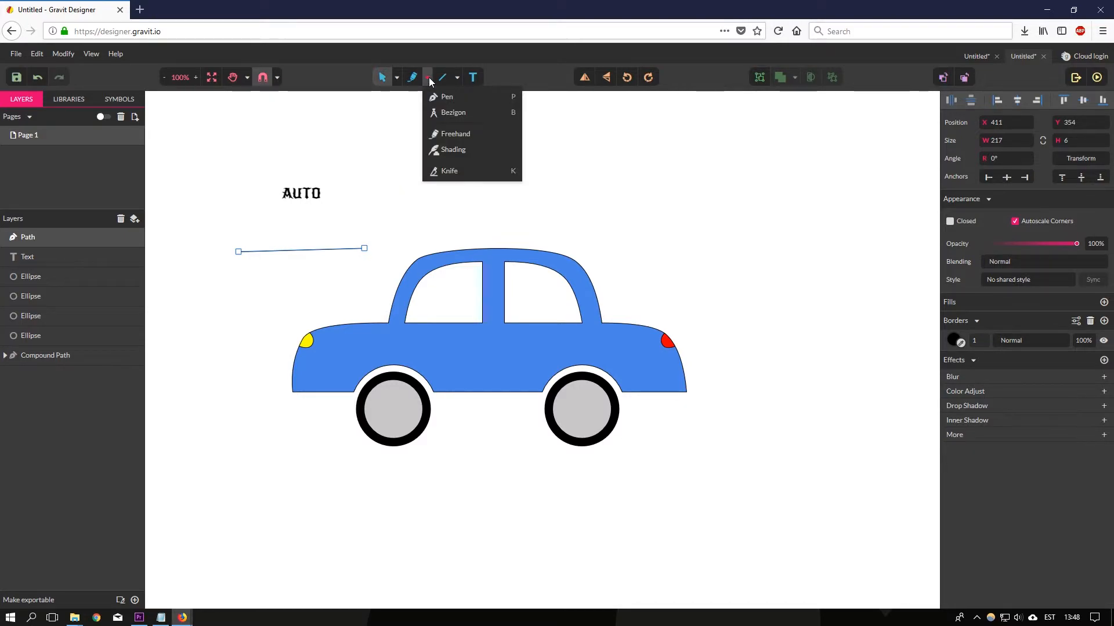
{"action": "left_click", "coordinate": [446, 97]}
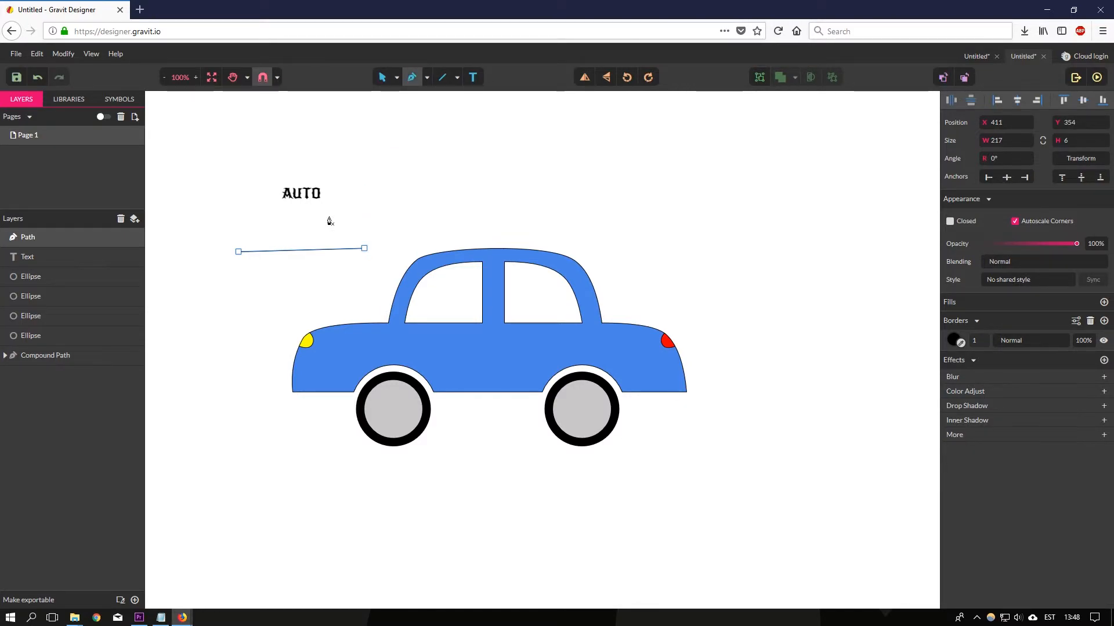
{"action": "left_click", "coordinate": [303, 250]}
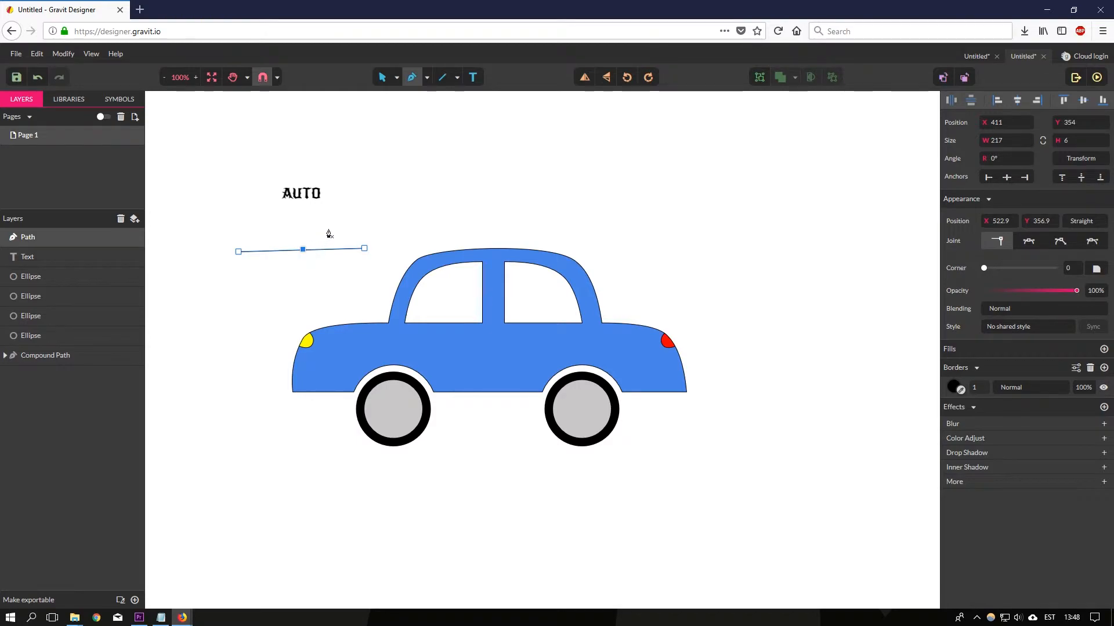
Make the middle anchor an asymmetric curve point and shorten the line into a wave about 107 px wide and 21.5 px high
{"action": "left_click", "coordinate": [397, 78]}
{"action": "left_click", "coordinate": [424, 113]}
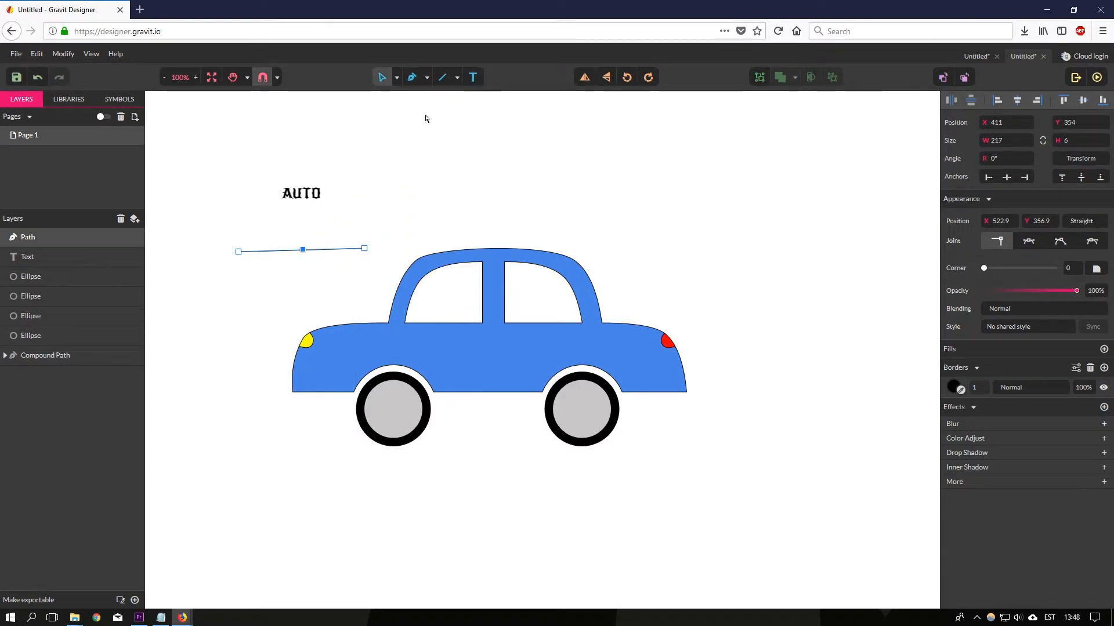
{"action": "double_click", "coordinate": [302, 251]}
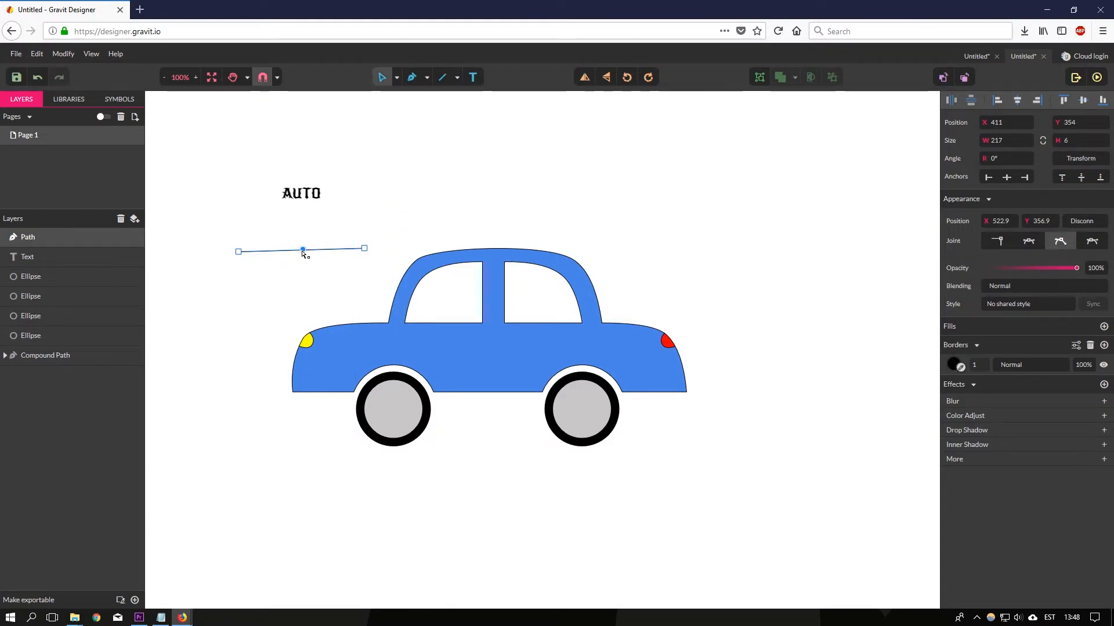
{"action": "double_click", "coordinate": [302, 251]}
{"action": "left_click_drag", "start_coordinate": [303, 251], "coordinate": [263, 255]}
{"action": "left_click_drag", "start_coordinate": [364, 251], "coordinate": [276, 247]}
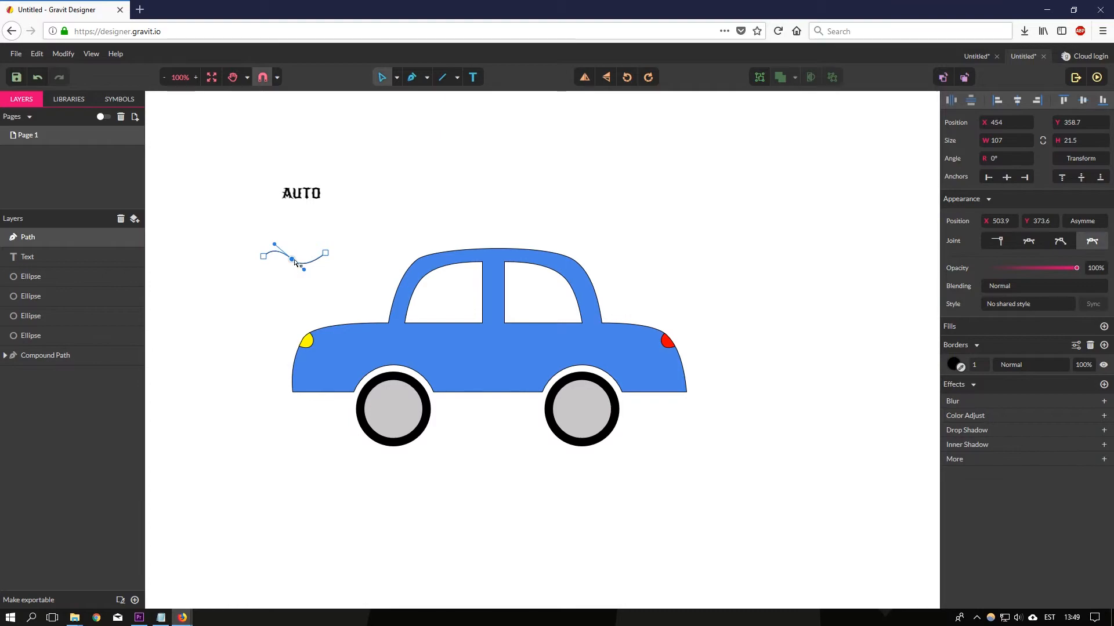
Select the "AUTO" text together with the wavy line and attach the text to the path
{"action": "left_click", "coordinate": [397, 77]}
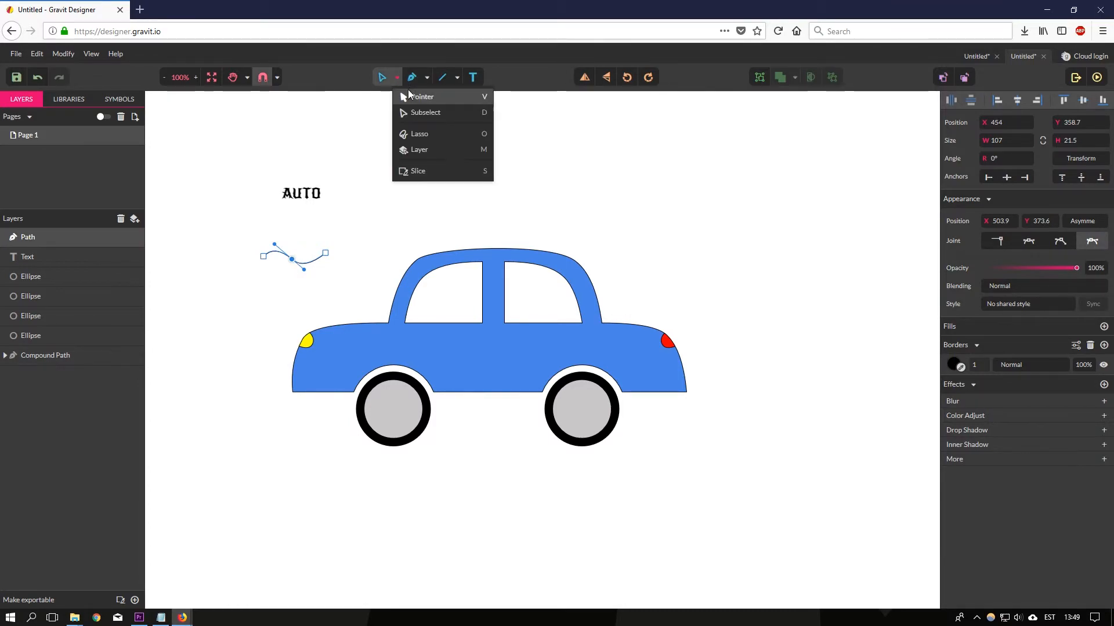
{"action": "left_click", "coordinate": [411, 93]}
{"action": "left_click_drag", "start_coordinate": [226, 160], "coordinate": [370, 300]}
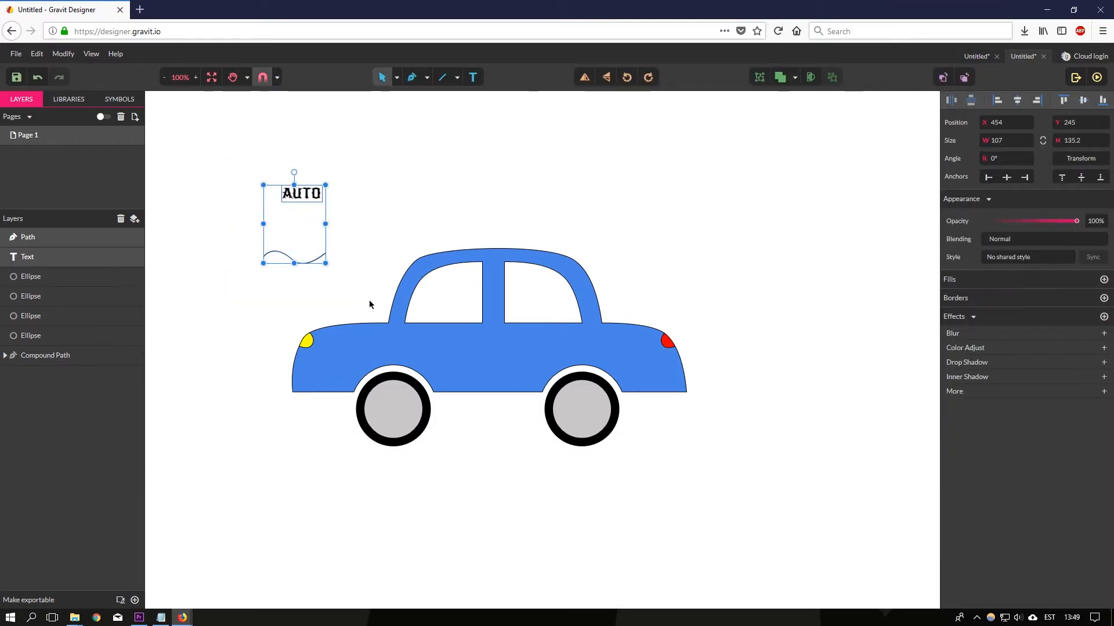
{"action": "right_click", "coordinate": [304, 191]}
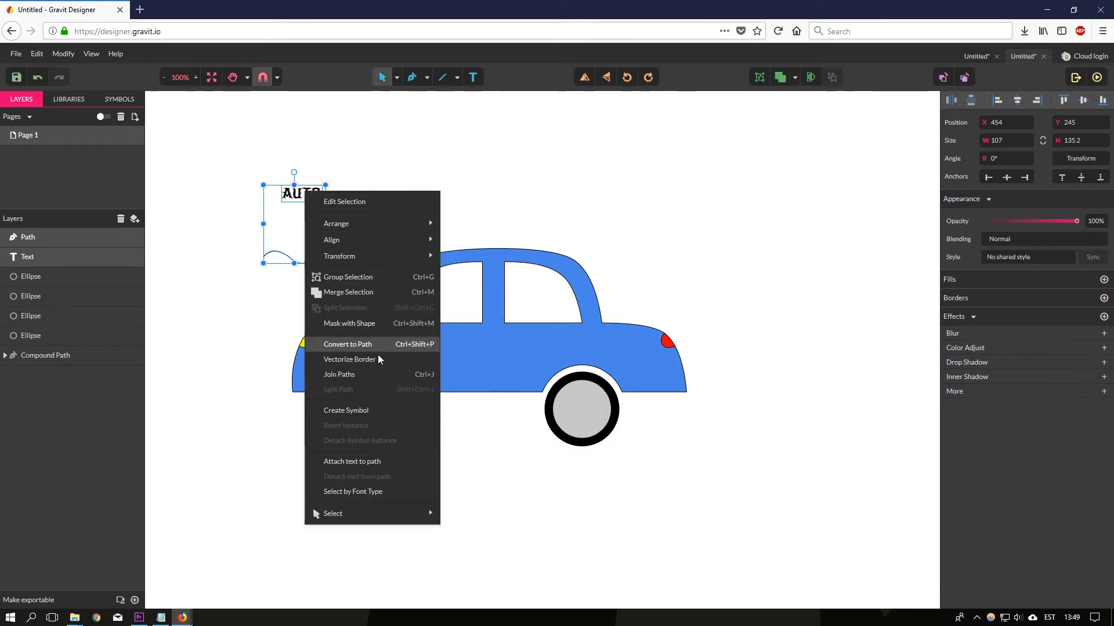
{"action": "left_click", "coordinate": [373, 462]}
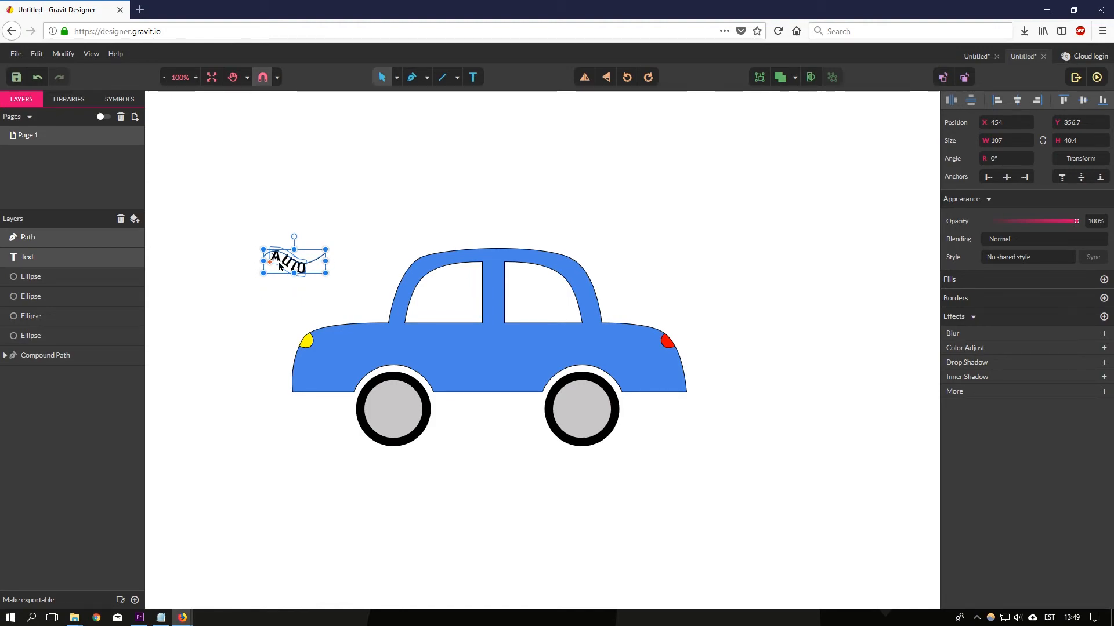
{"action": "key", "text": "ctrl+z"}
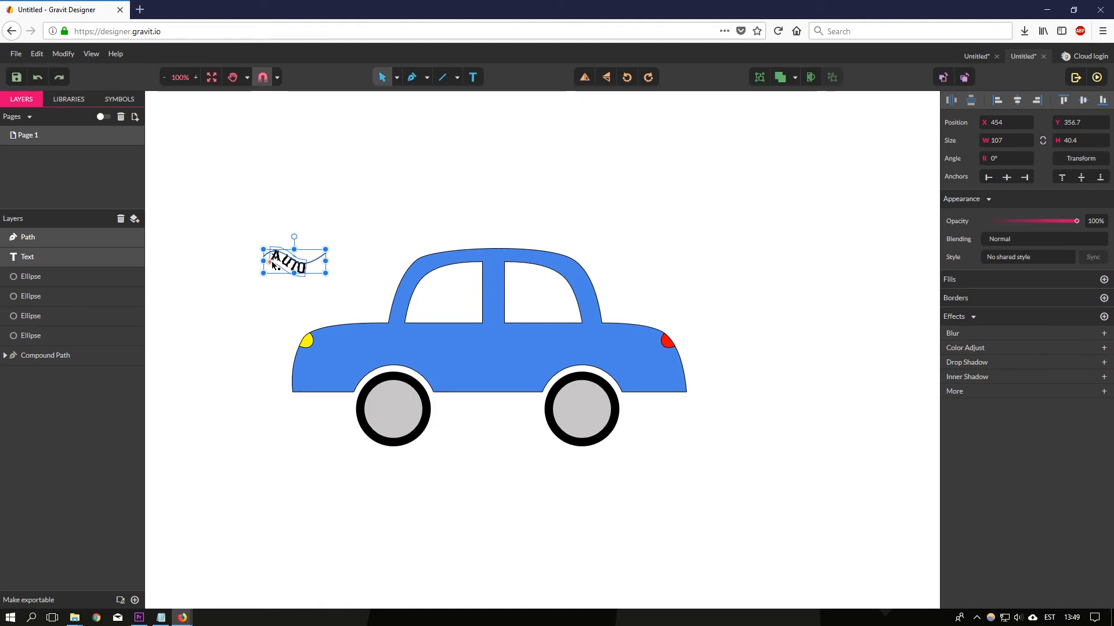
Select only the wavy path and hide its border
{"action": "left_click", "coordinate": [274, 329]}
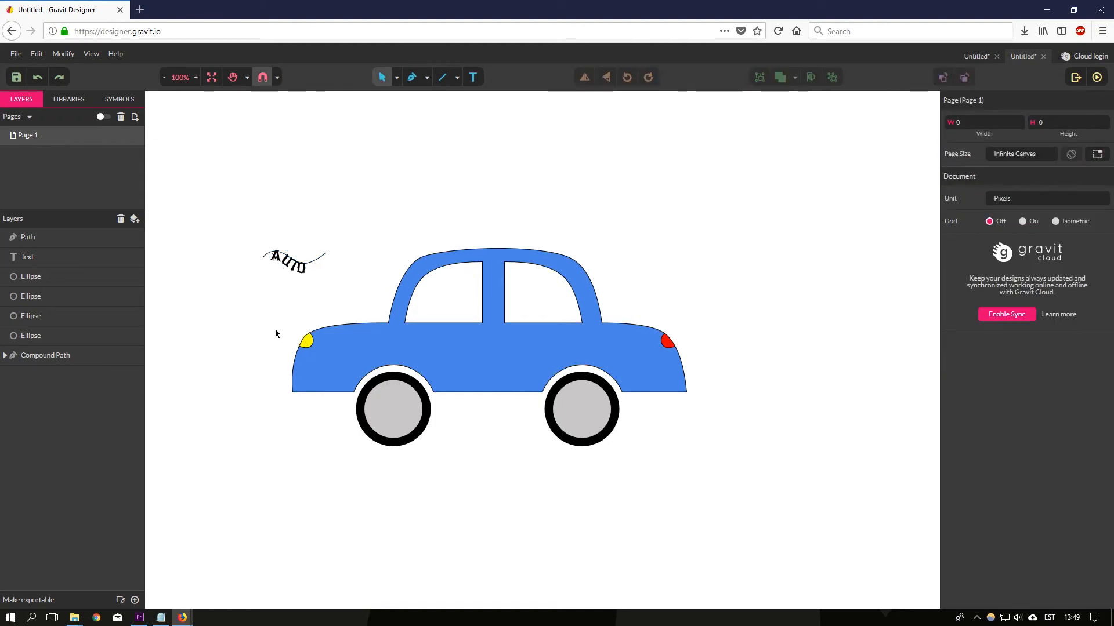
{"action": "left_click", "coordinate": [323, 256]}
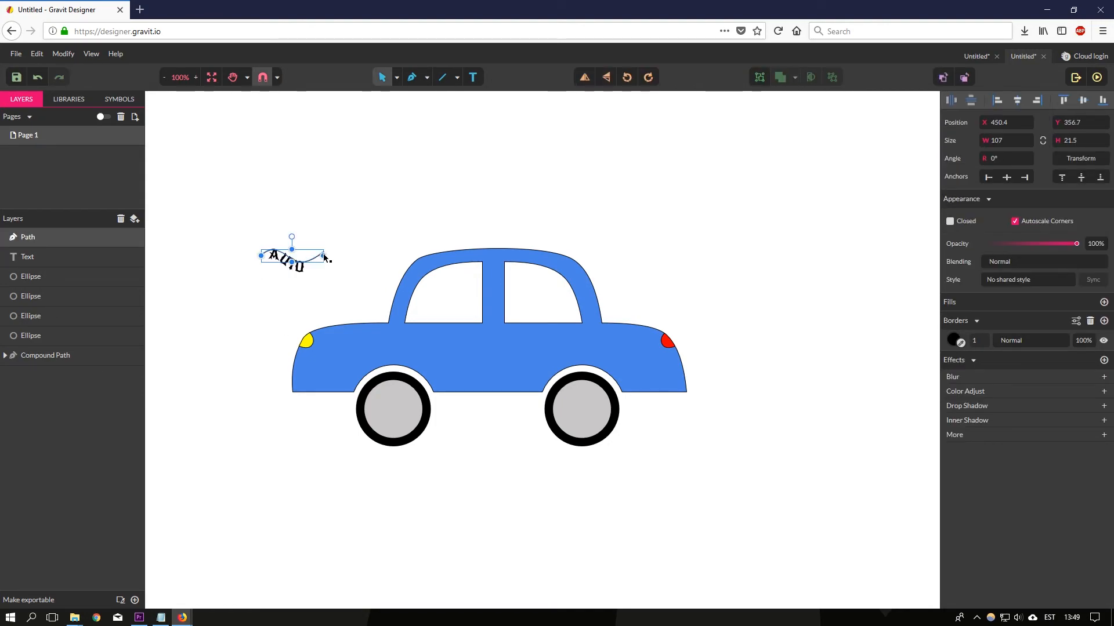
{"action": "left_click", "coordinate": [1104, 341]}
Move the curved "AUTO" text onto the car body below the left window, at about X 718, Y 515, and deselect it
{"action": "left_click", "coordinate": [285, 260]}
{"action": "left_click_drag", "start_coordinate": [384, 341], "coordinate": [446, 370]}
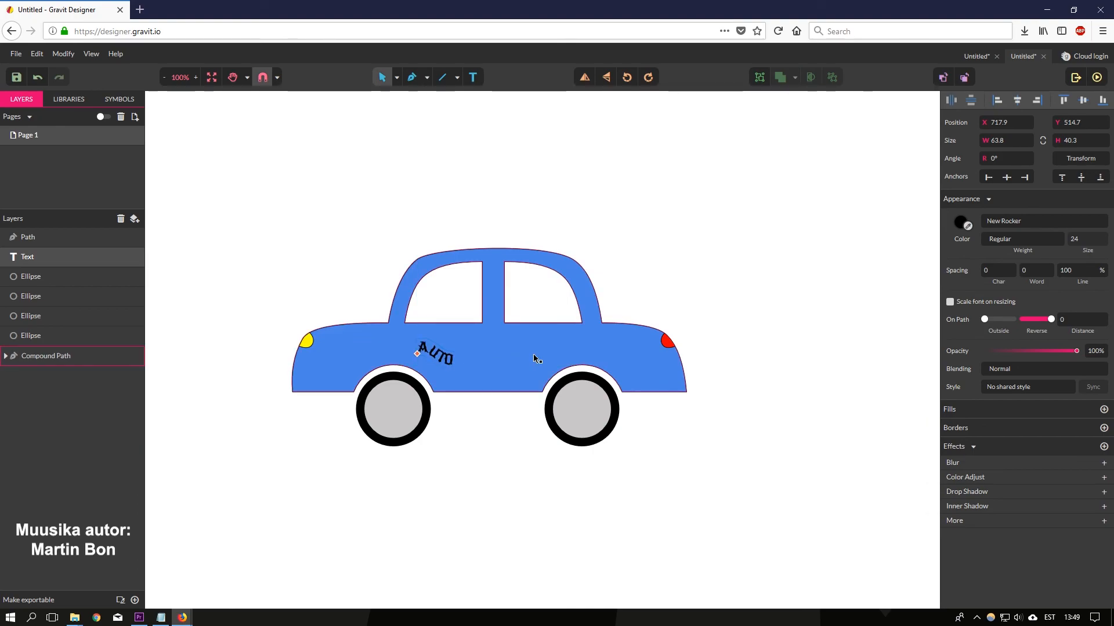
{"action": "left_click", "coordinate": [795, 444]}
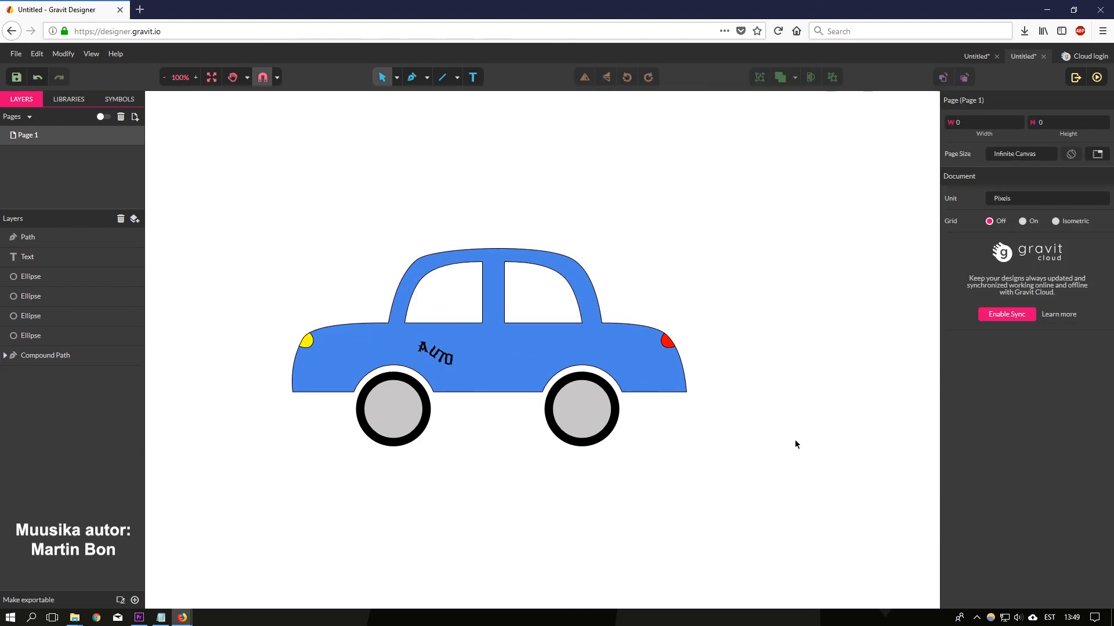